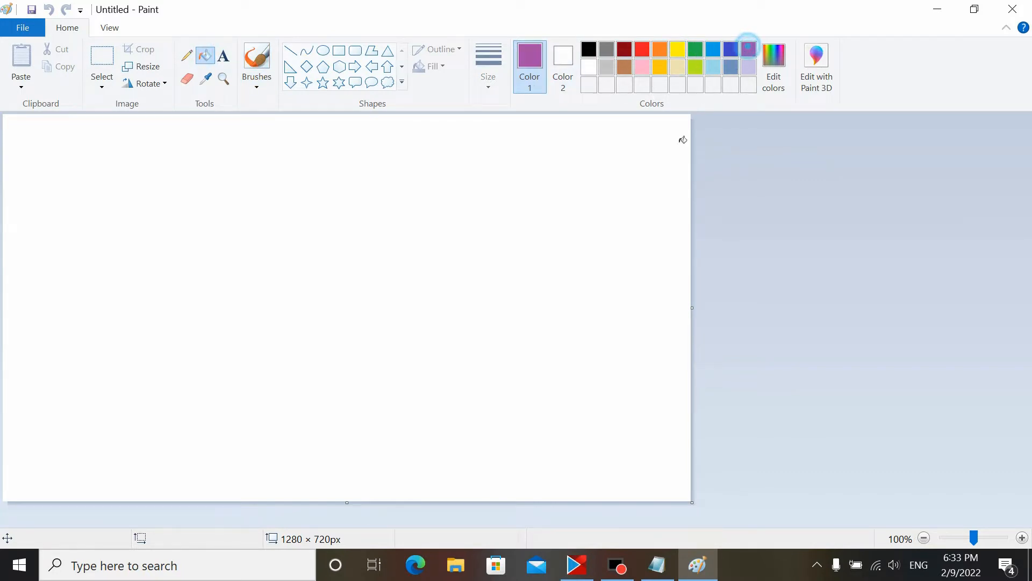
Step: Fill the canvas with purple and save the image to the desktop while closing Paint
left_click(334, 243)
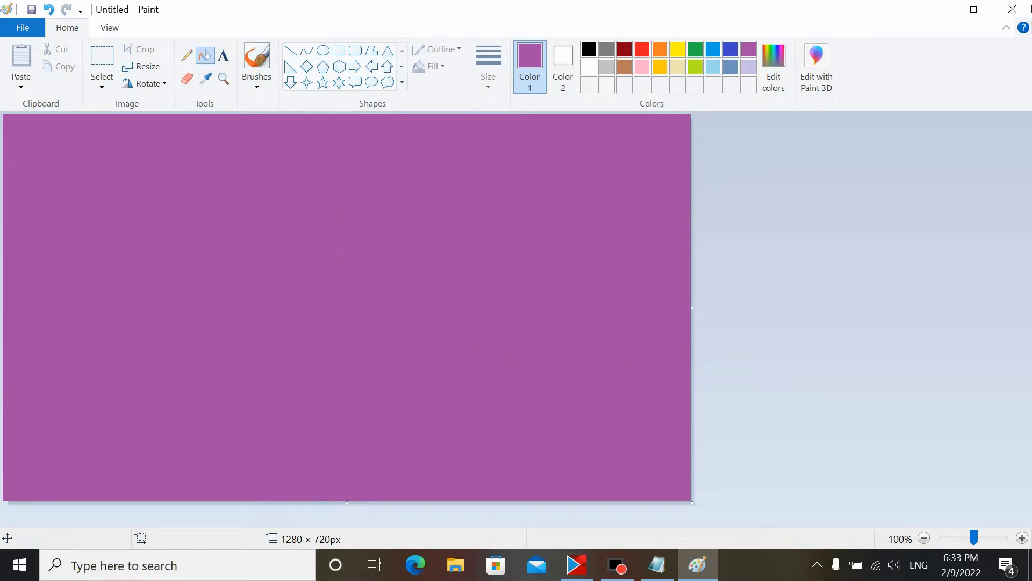
left_click(1021, 10)
left_click(490, 280)
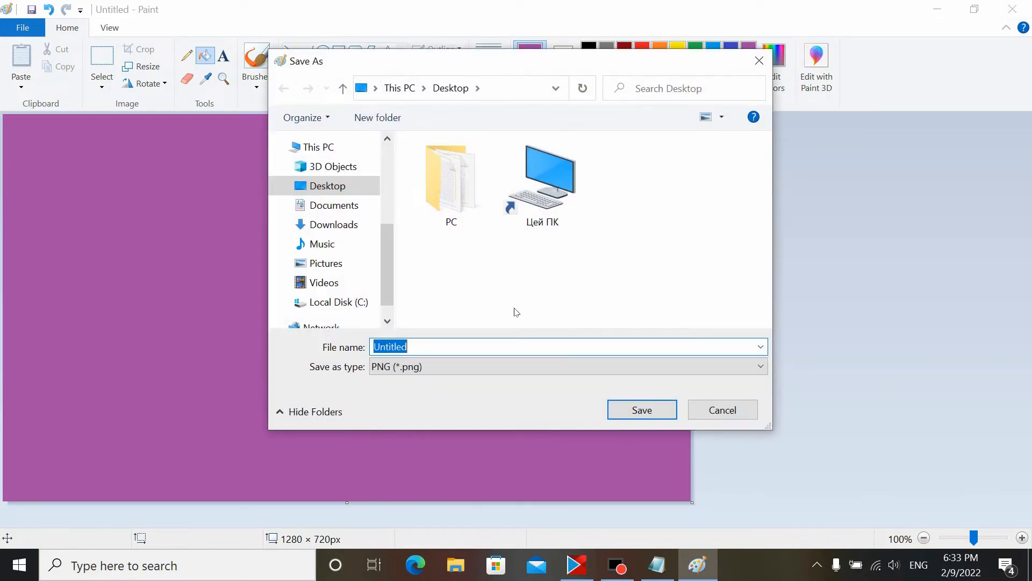
left_click(638, 409)
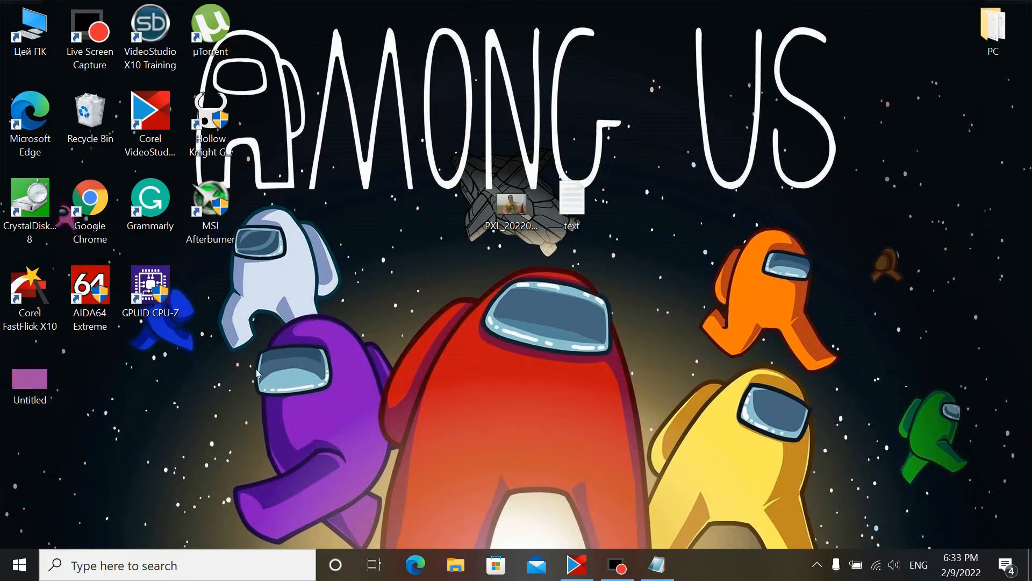
Step: Play the video PXL_20220206_153341174 full screen and scrub to around 0:30 to find a usable frame
double_click(510, 209)
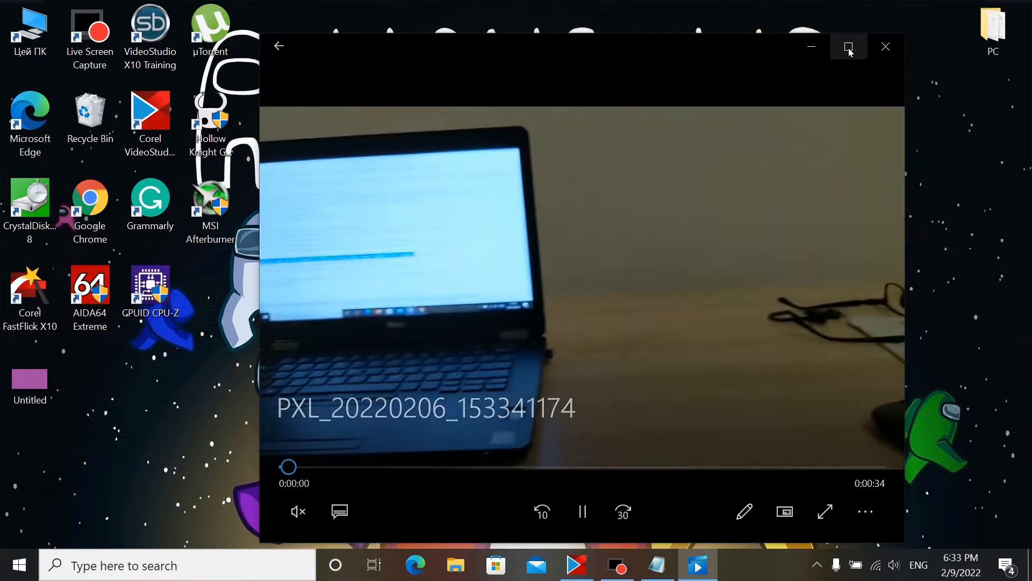
left_click(850, 48)
left_click(516, 535)
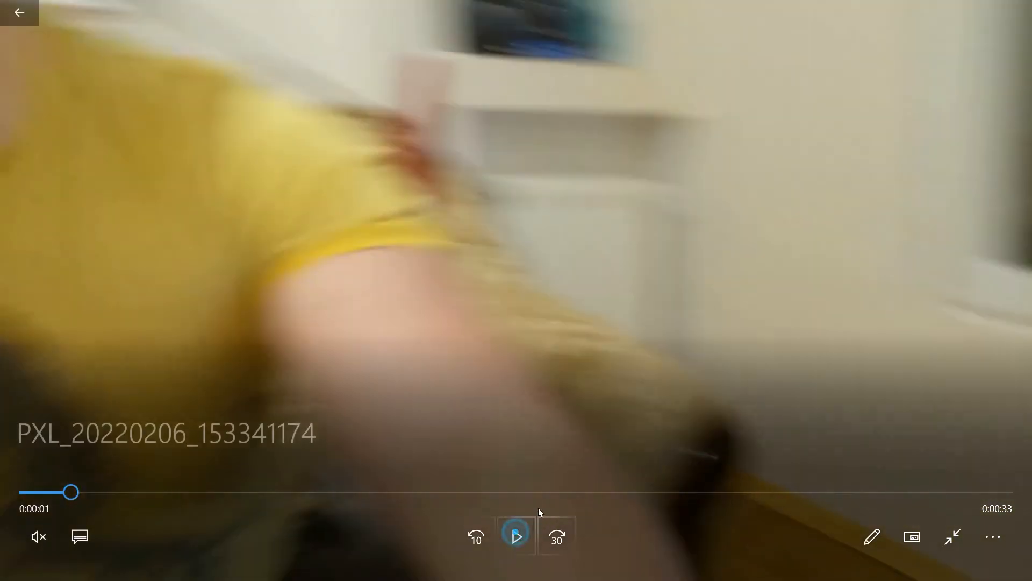
left_click(542, 492)
left_click_drag(543, 489, 911, 474)
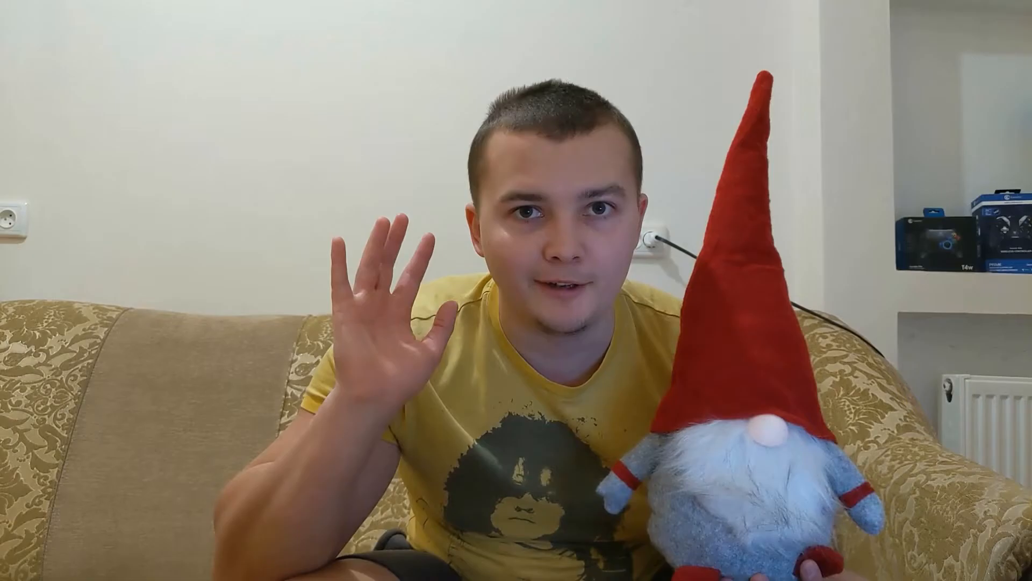
key("Escape")
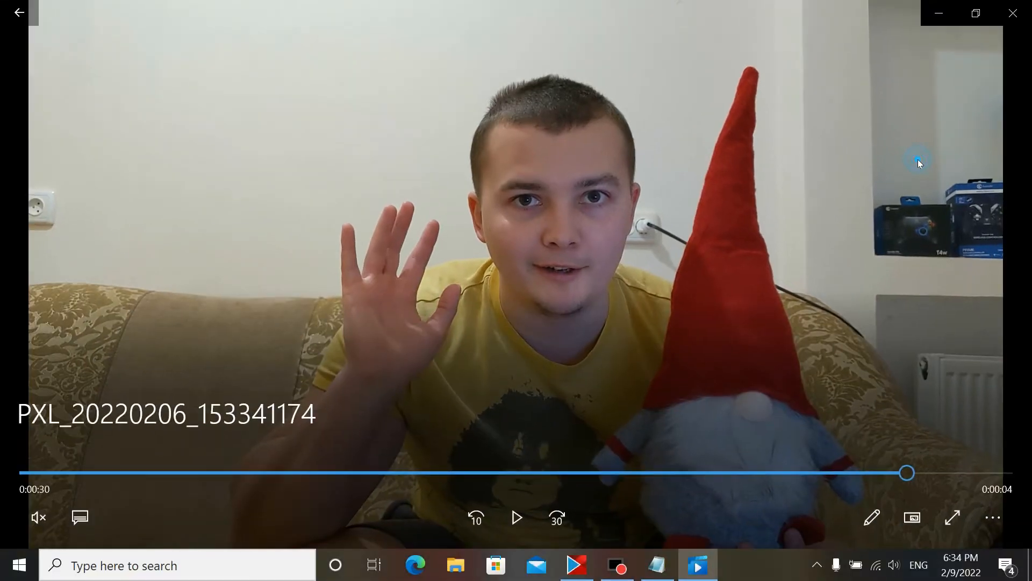
left_click(1013, 11)
Step: Move Screenshot (33) from the Pictures Screenshots folder onto the desktop
double_click(30, 30)
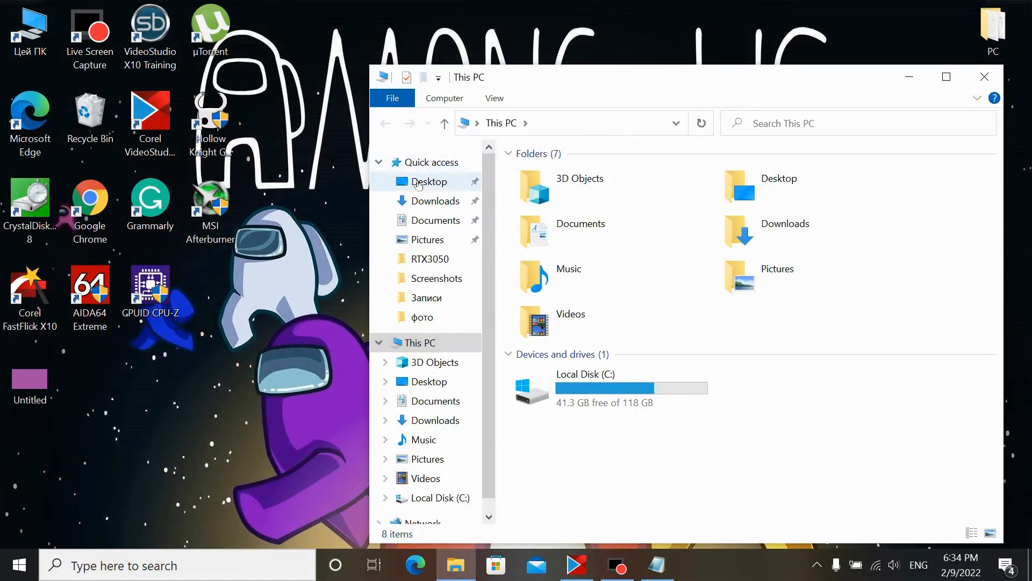
left_click(436, 242)
double_click(806, 235)
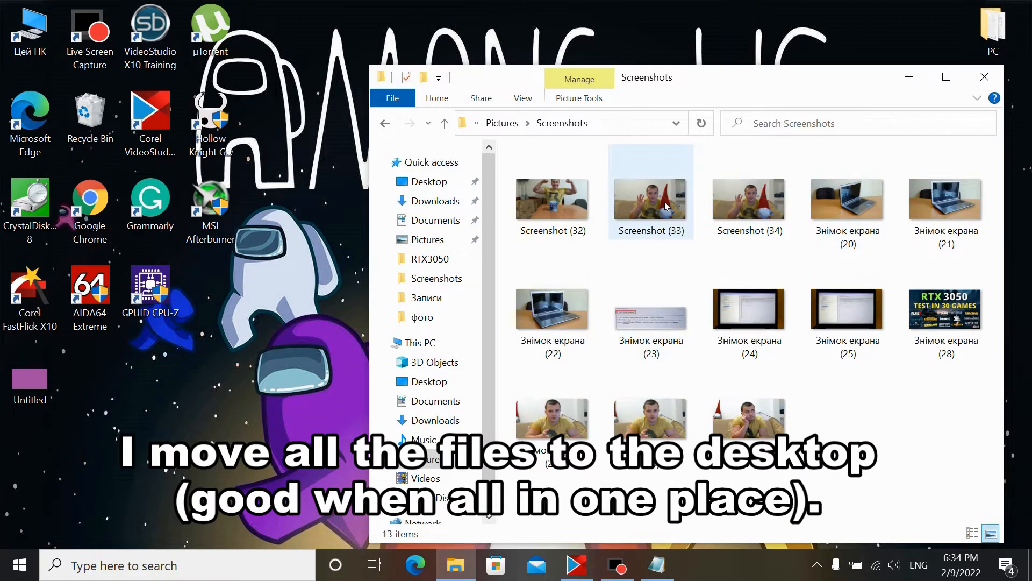
left_click_drag(666, 205, 88, 402)
key("super+d")
left_click(199, 383)
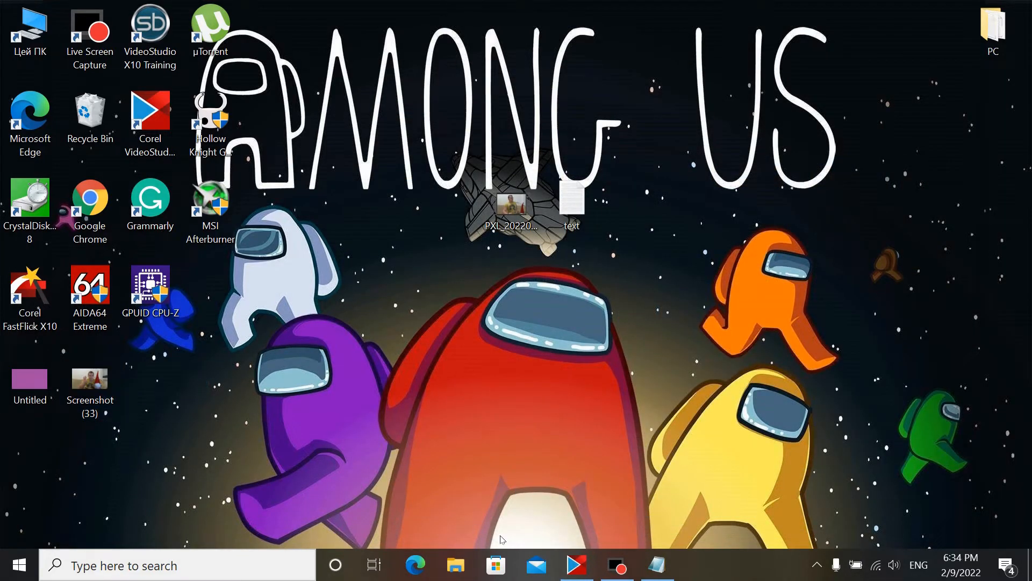
double_click(571, 204)
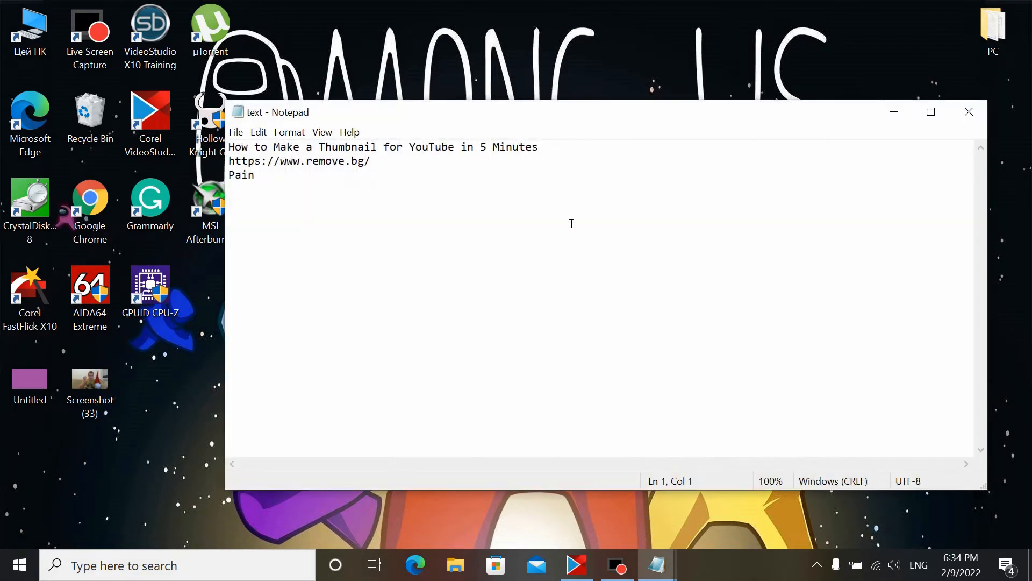
left_click_drag(392, 164, 245, 160)
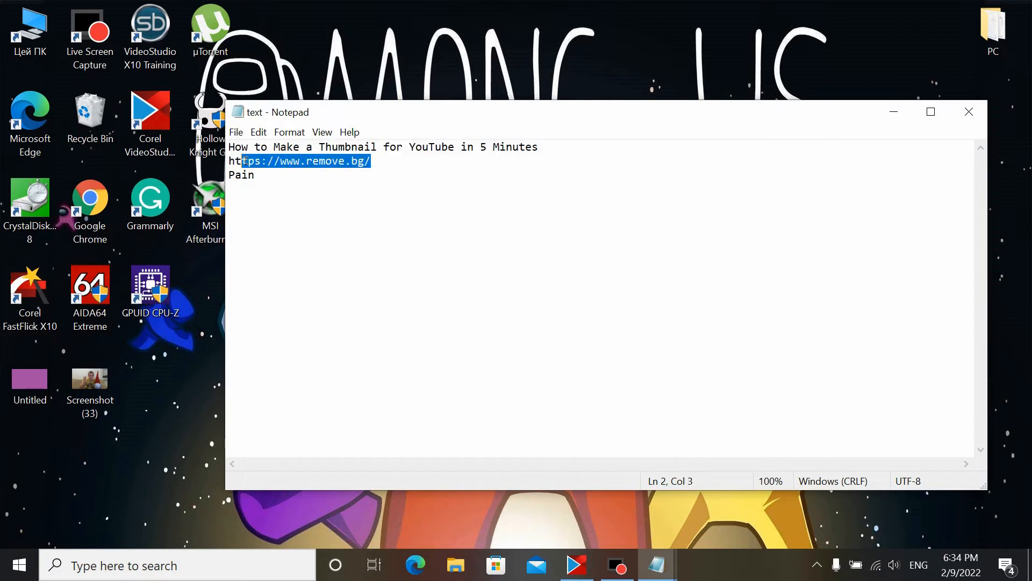
right_click(245, 172)
left_click(289, 208)
double_click(97, 205)
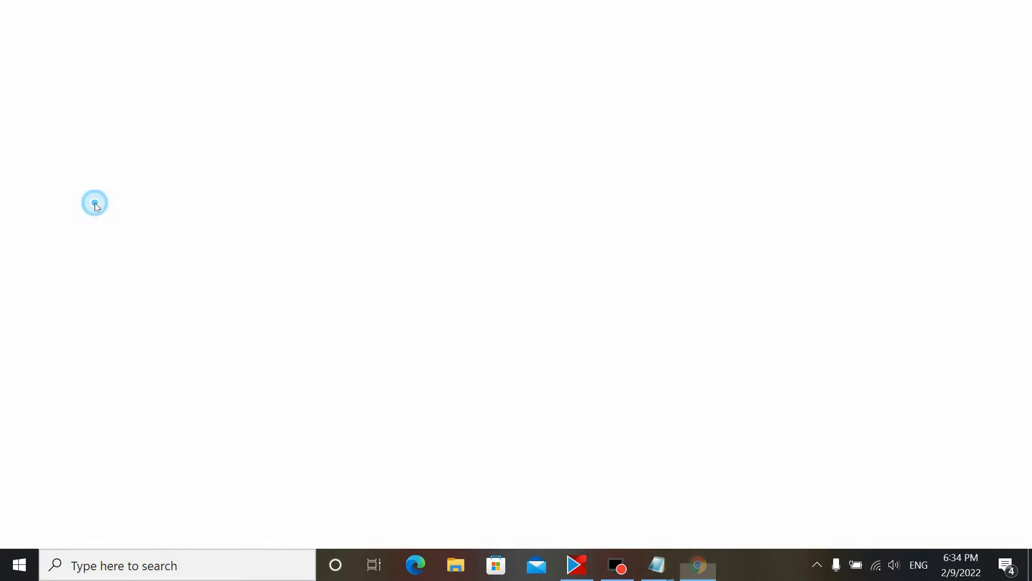
left_click(188, 40)
key("ctrl+v")
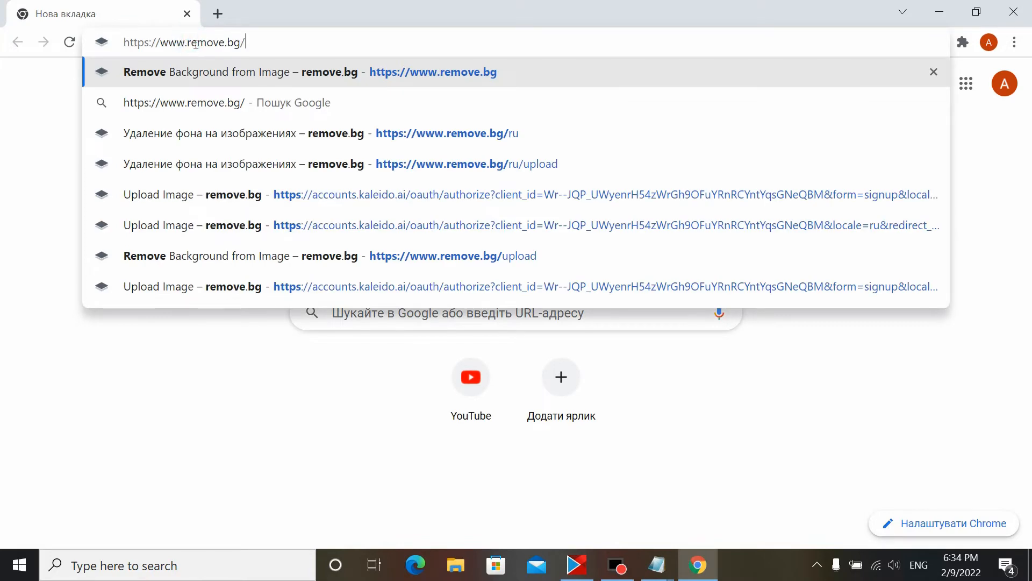
key("Return")
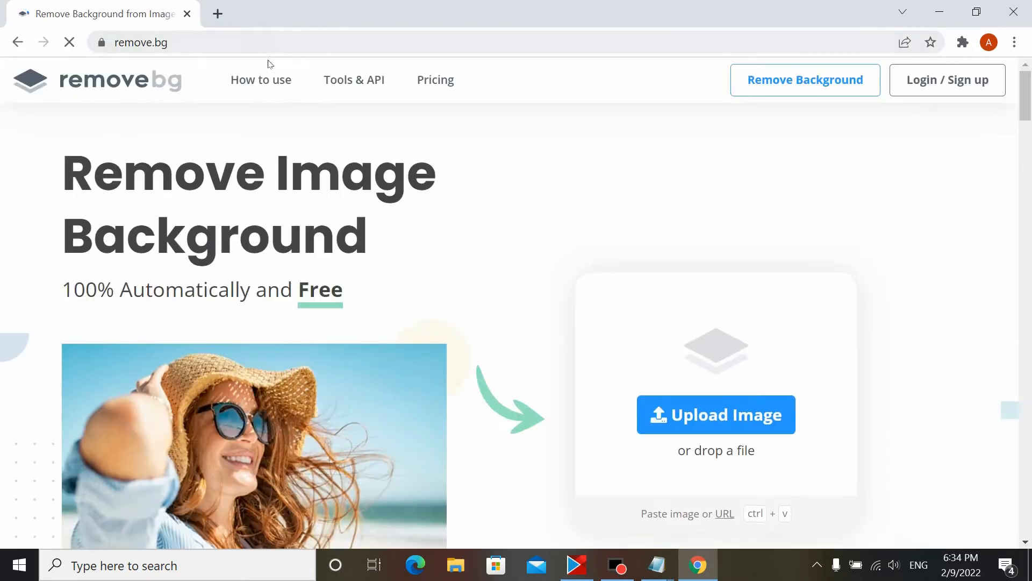
Step: Upload Screenshot (33) from the desktop to remove.bg to remove its background
left_click(744, 415)
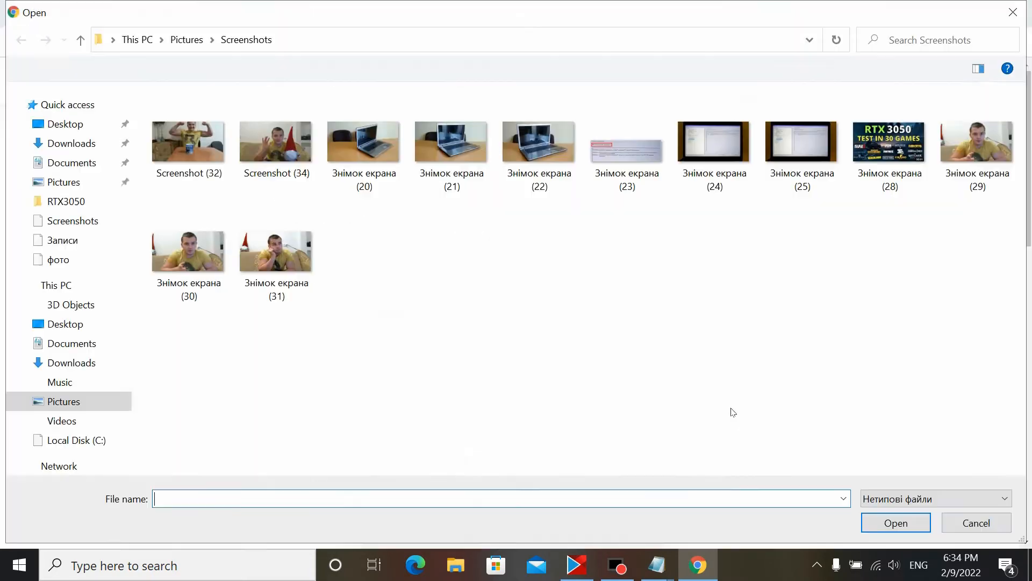
left_click(73, 125)
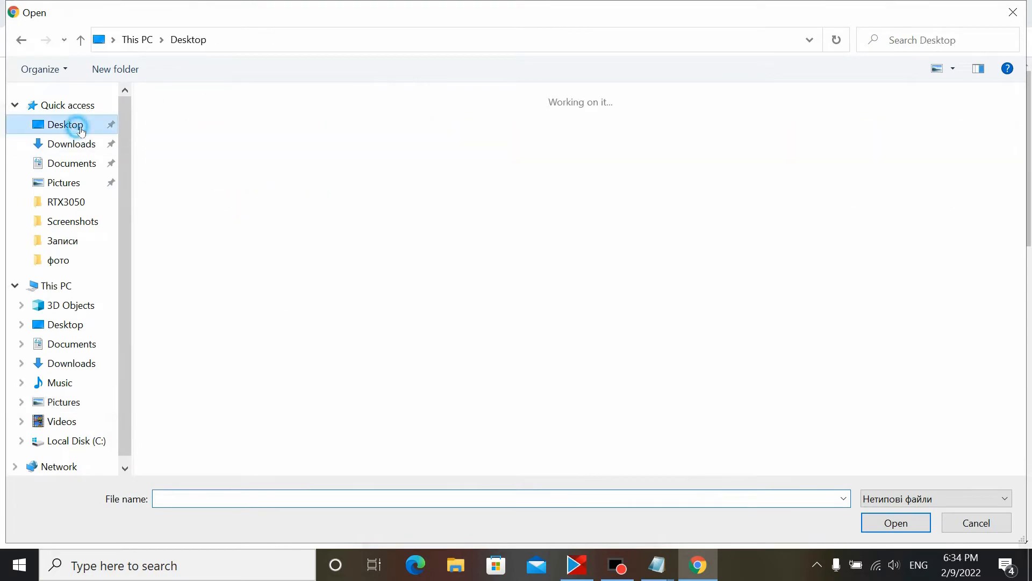
left_click(265, 168)
left_click(893, 522)
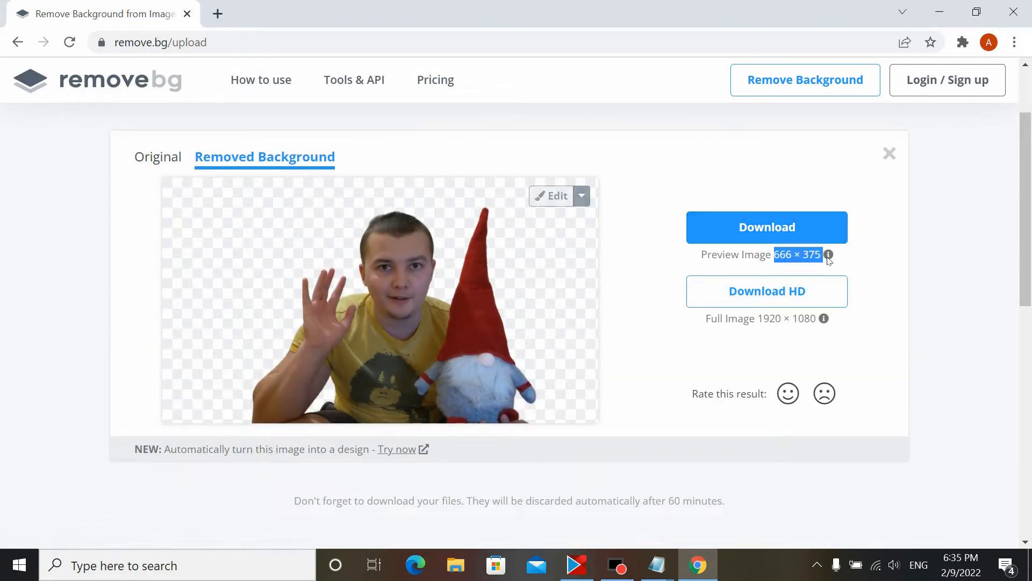
Step: Download the background-removed preview image, dismissing the HD download sign-up offer
left_click(794, 303)
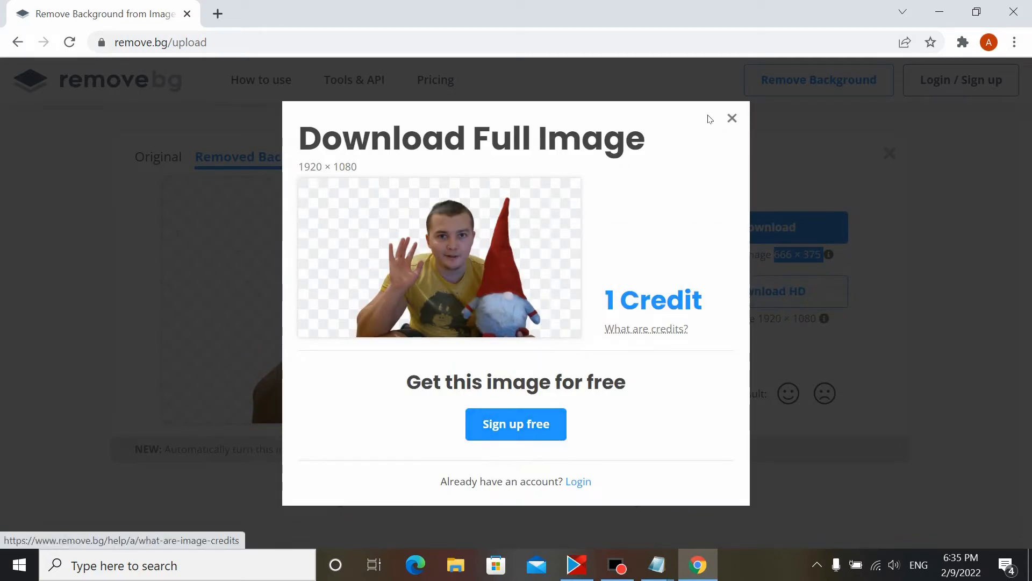
left_click(731, 118)
left_click(758, 228)
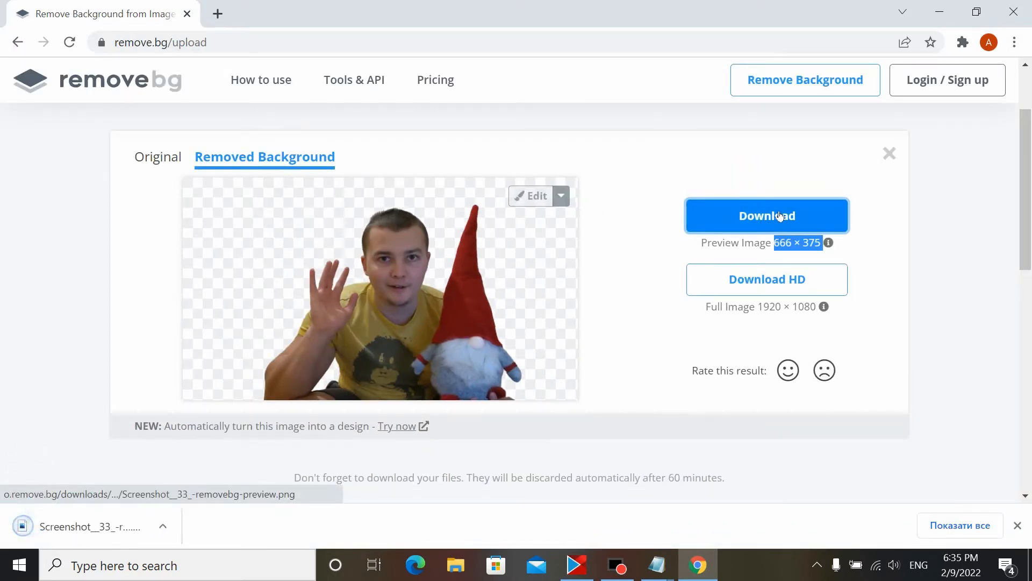
Step: Move the downloaded Screenshot_33_-removebg-preview file from Downloads to the desktop and close the note
left_click(171, 526)
left_click(202, 469)
left_click(939, 12)
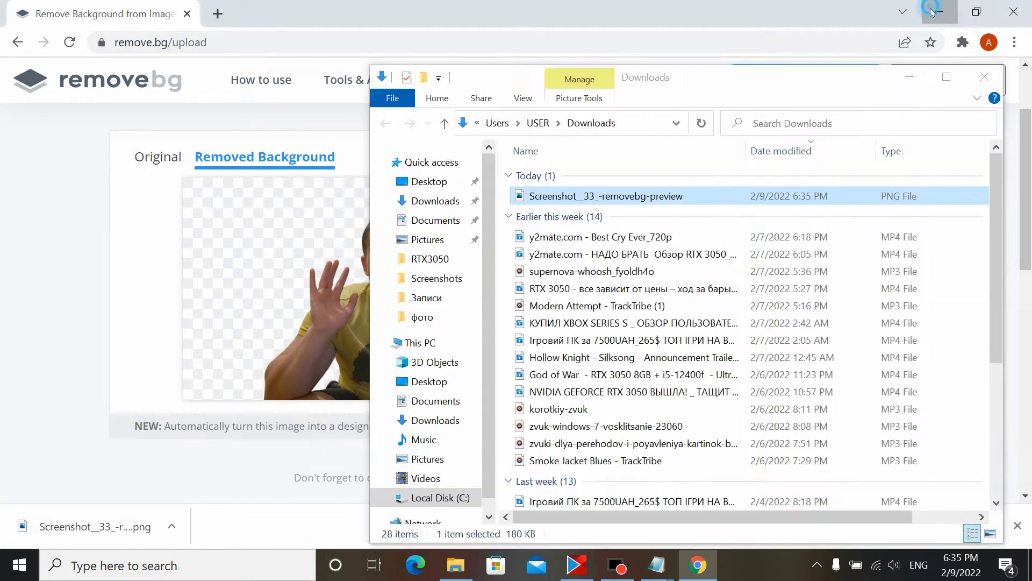
left_click_drag(539, 198, 22, 468)
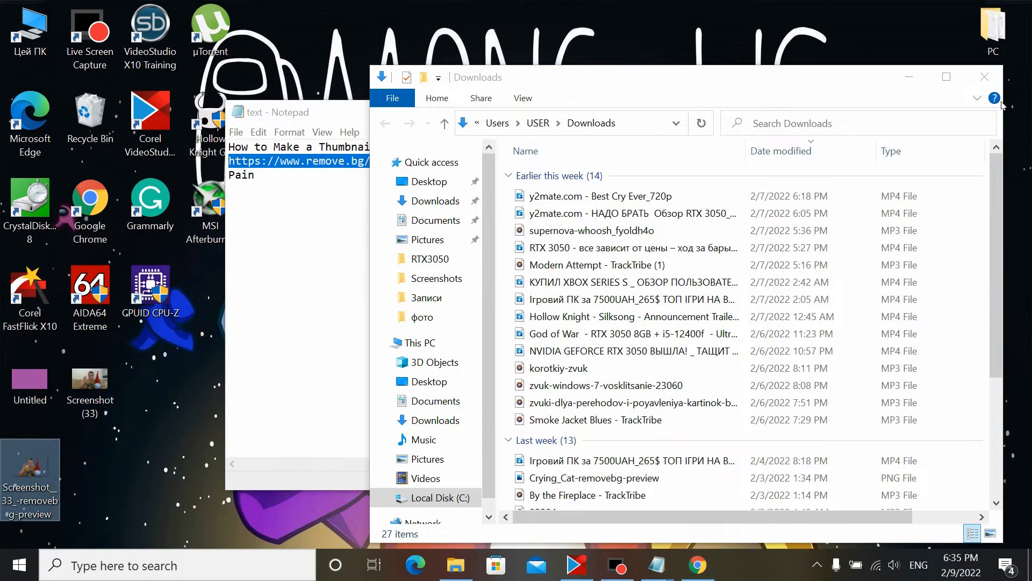
left_click(992, 81)
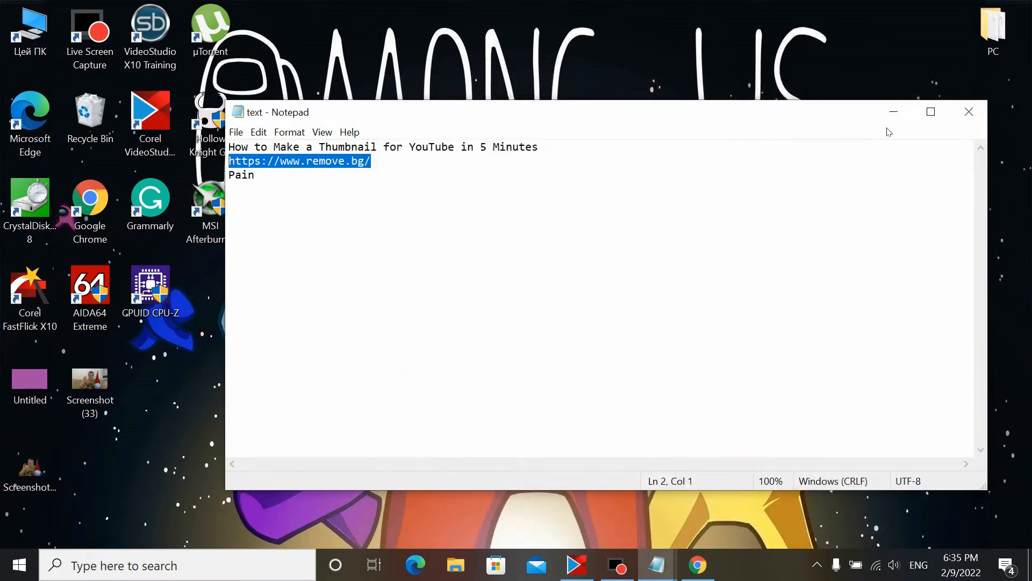
left_click(963, 113)
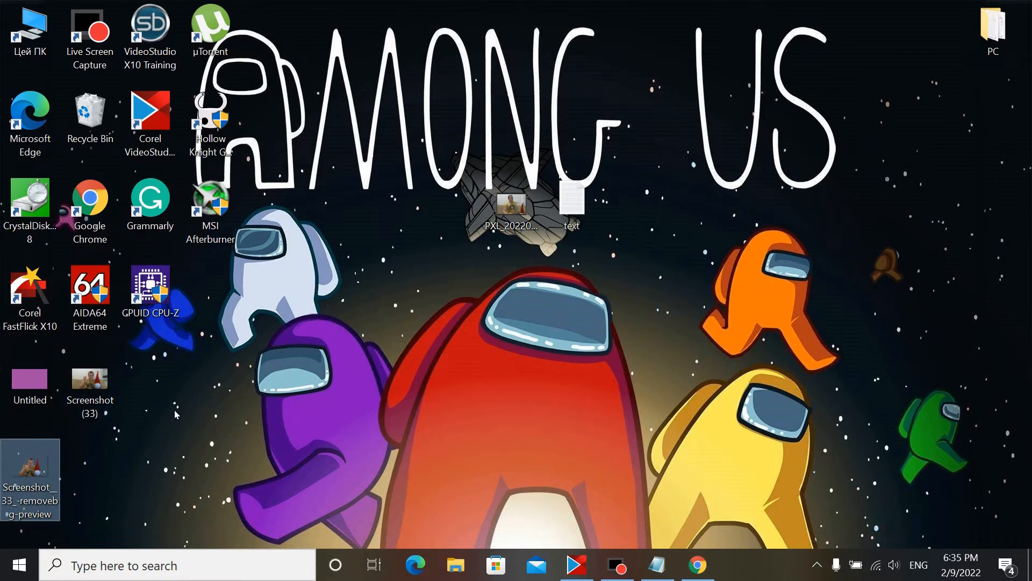
Step: Launch PhotoScape X and open the purple Untitled image in the Editor
left_click(181, 566)
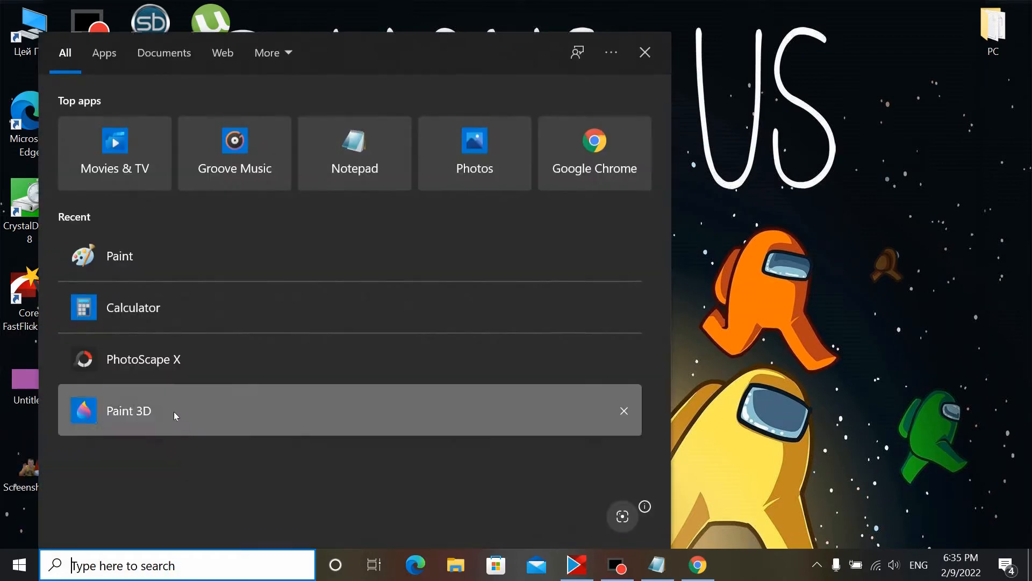
left_click(192, 369)
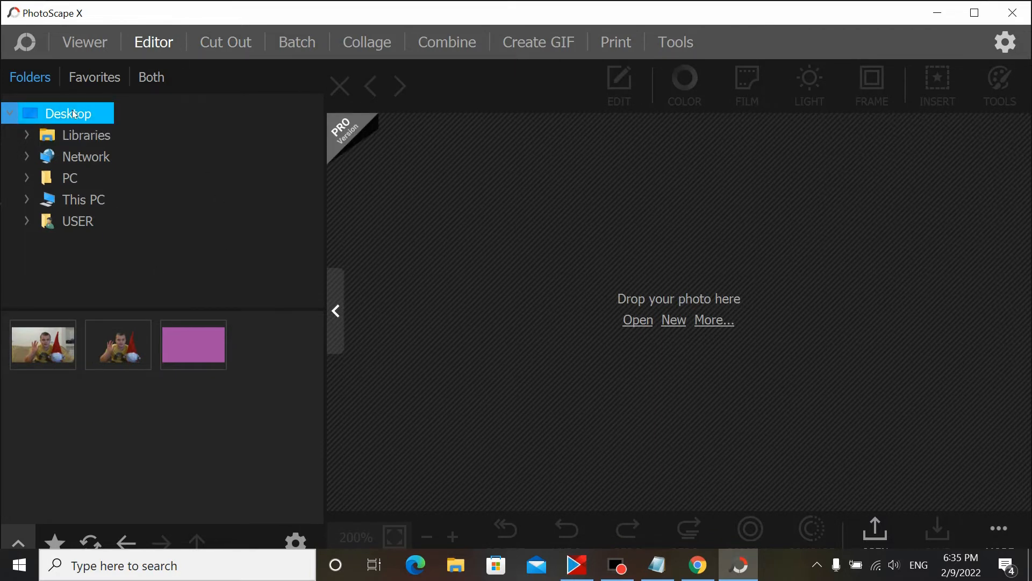
left_click(193, 343)
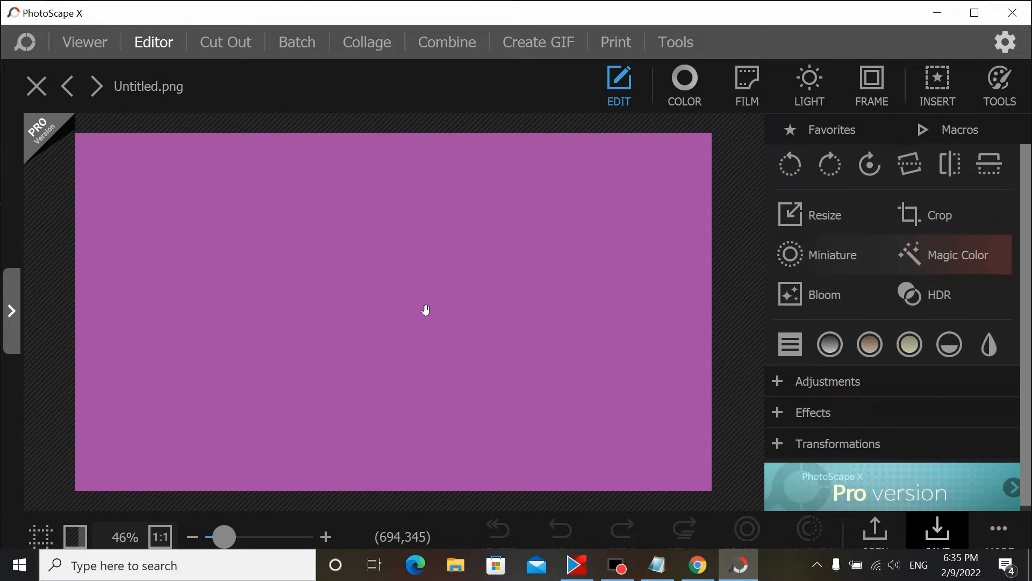
Step: Apply Light Leaks (1) effect 002 to the purple background
left_click(810, 80)
left_click(933, 261)
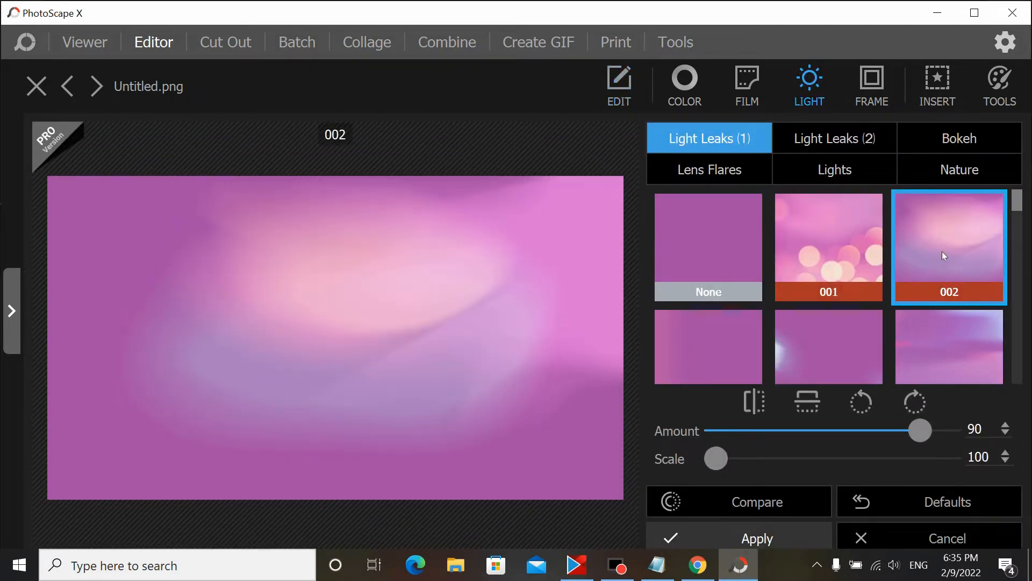
left_click(755, 537)
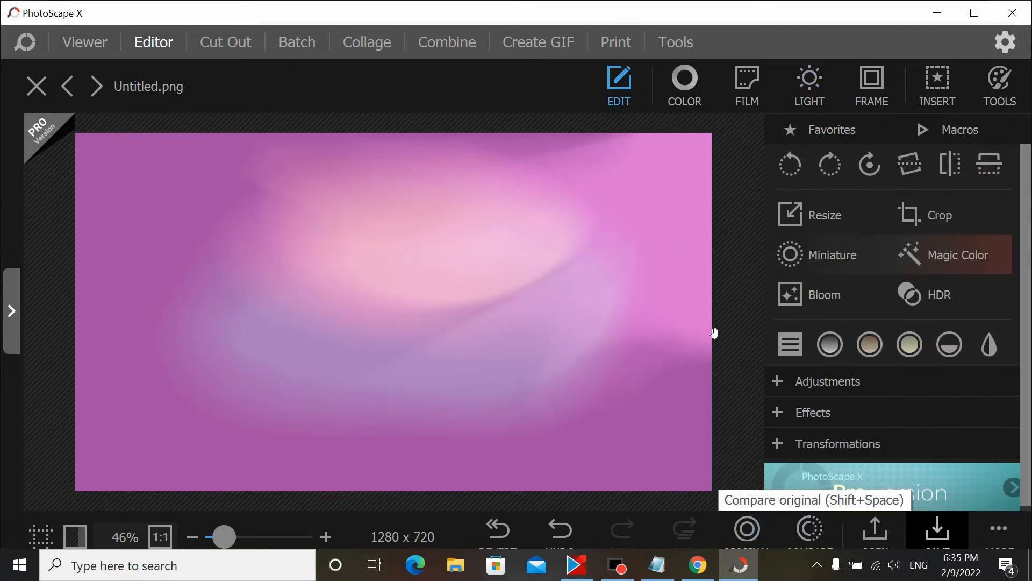
Step: Insert Screenshot_33_-removebg-preview from the desktop as an image layer
left_click(941, 88)
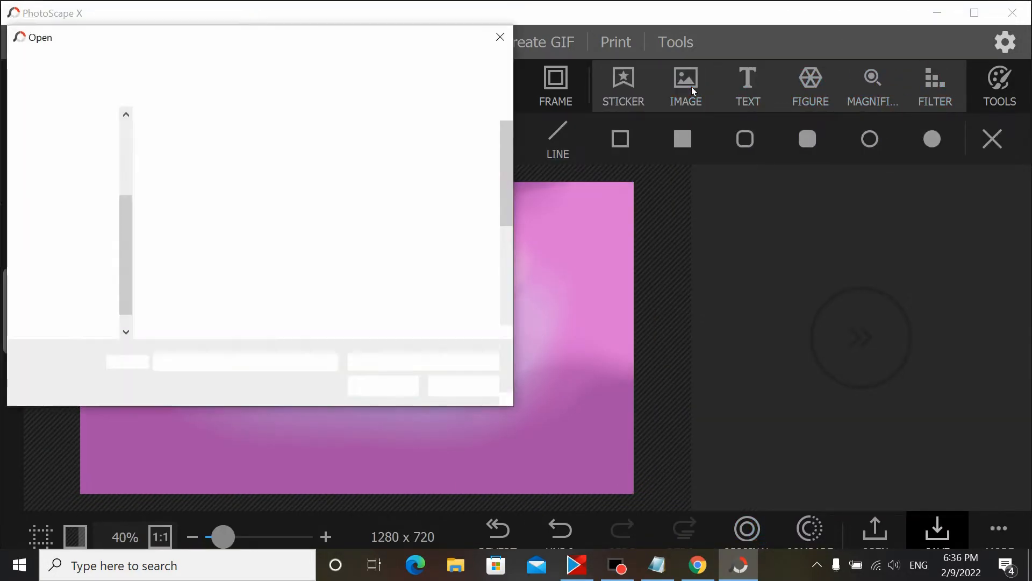
left_click(68, 200)
left_click_drag(506, 168, 510, 256)
left_click(277, 180)
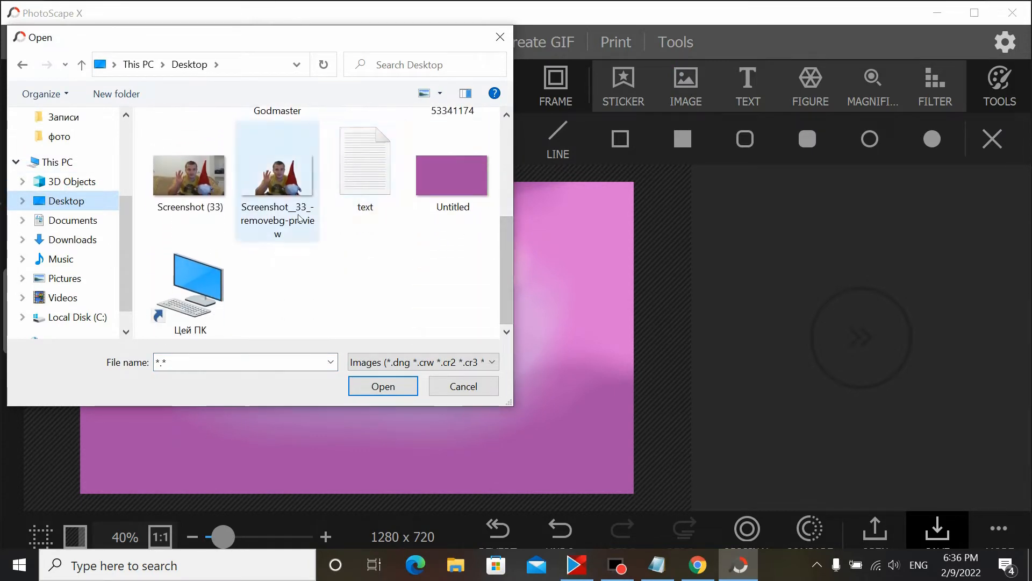
left_click(383, 386)
Step: Scale the inserted photo to about 184% and position it along the bottom-left of the canvas
left_click_drag(389, 365, 353, 430)
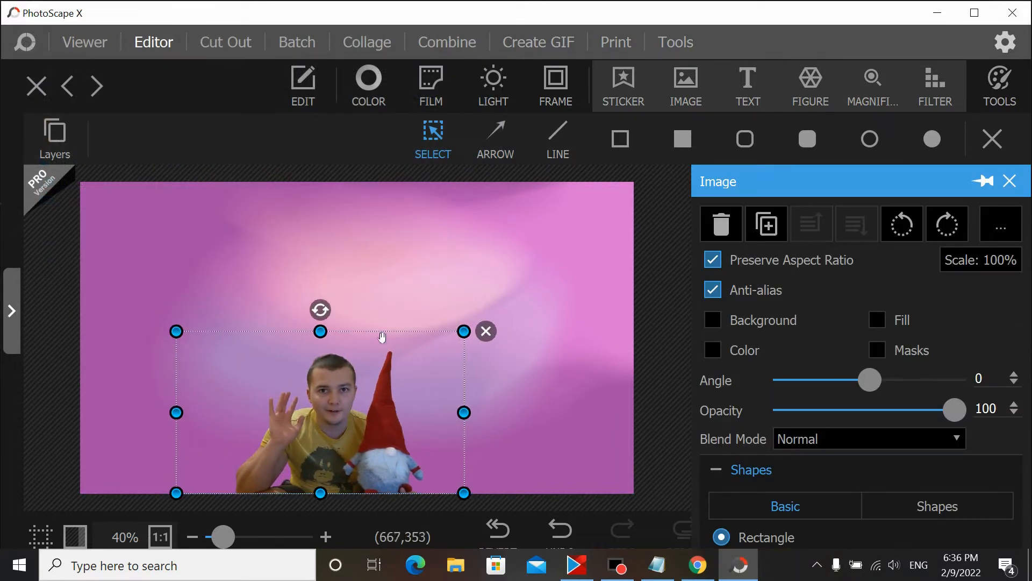
left_click_drag(470, 342, 637, 204)
left_click_drag(401, 432, 349, 433)
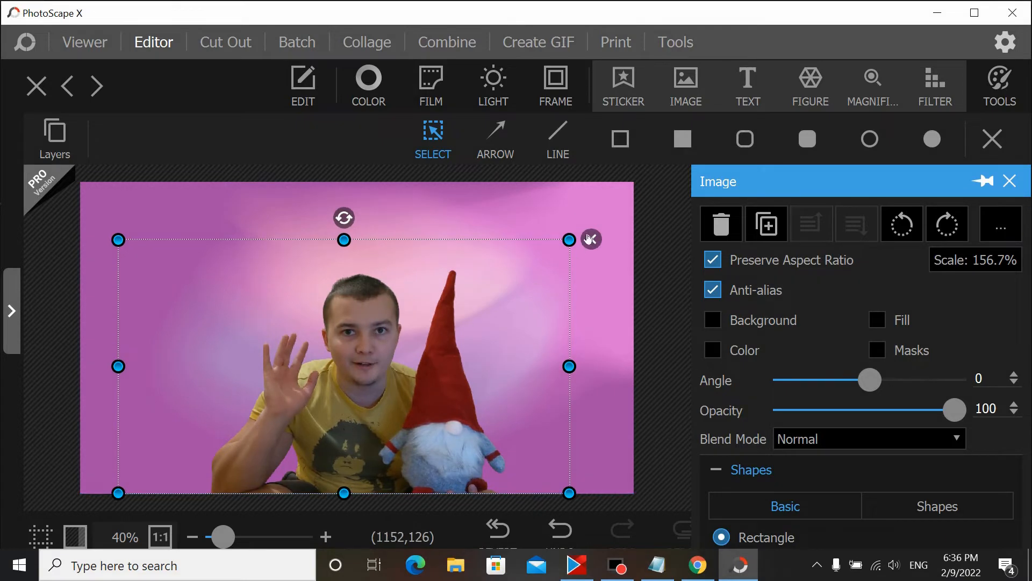
left_click_drag(571, 244, 578, 238)
left_click_drag(543, 257, 629, 184)
left_click_drag(417, 349, 316, 369)
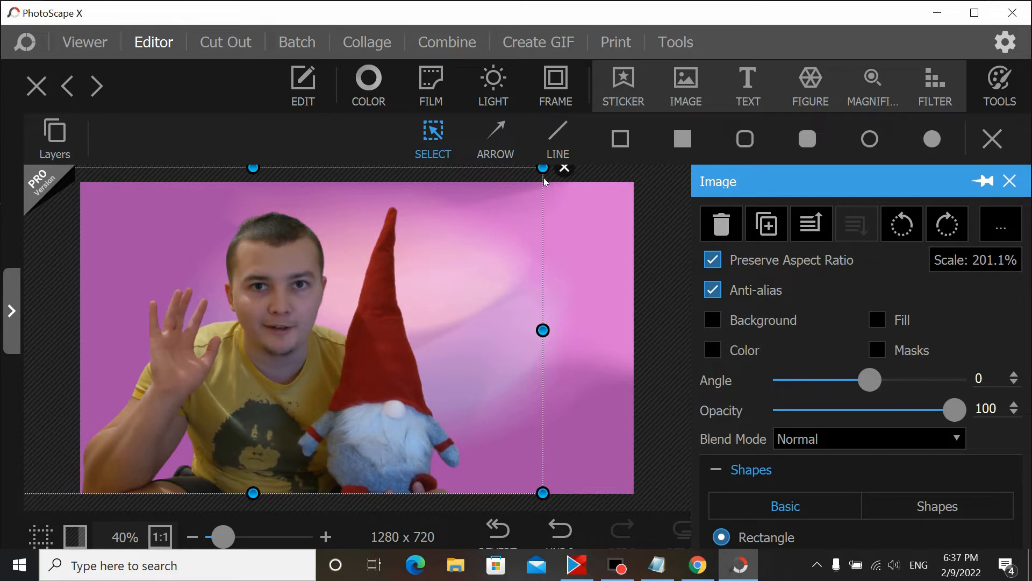
left_click_drag(543, 168, 493, 211)
left_click_drag(278, 380, 295, 386)
left_click(552, 388)
left_click(342, 377)
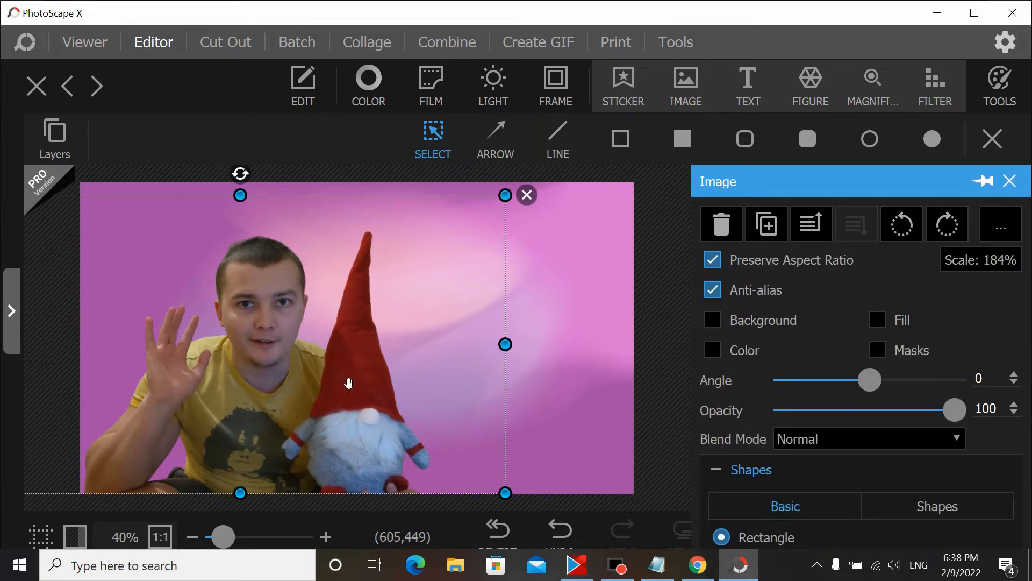
Step: Select the inserted photo layer and apply a Color adjustment with Magic Color enabled
left_click(584, 351)
left_click(274, 402)
left_click(545, 346)
left_click(254, 374)
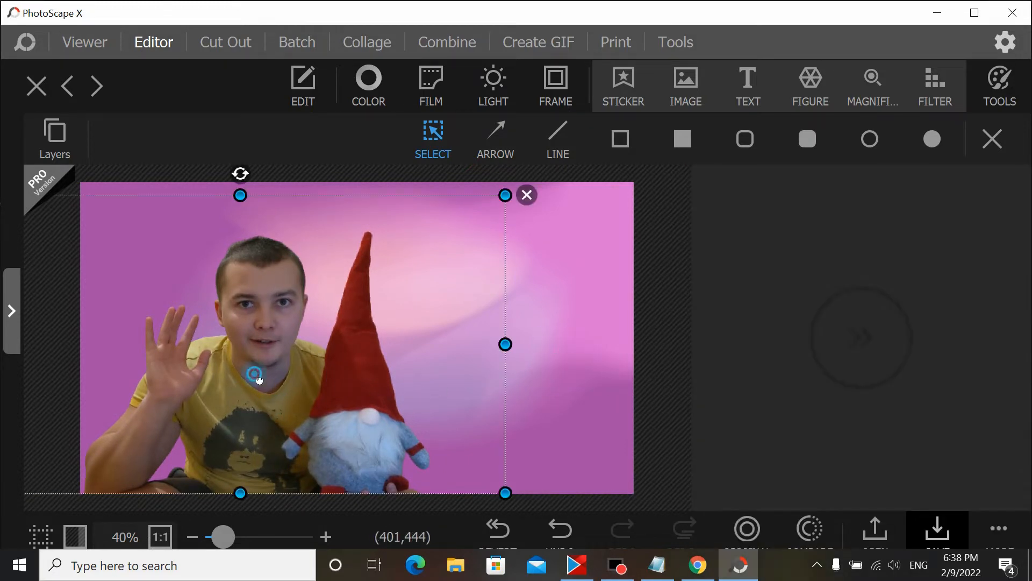
left_click(648, 345)
left_click(306, 362)
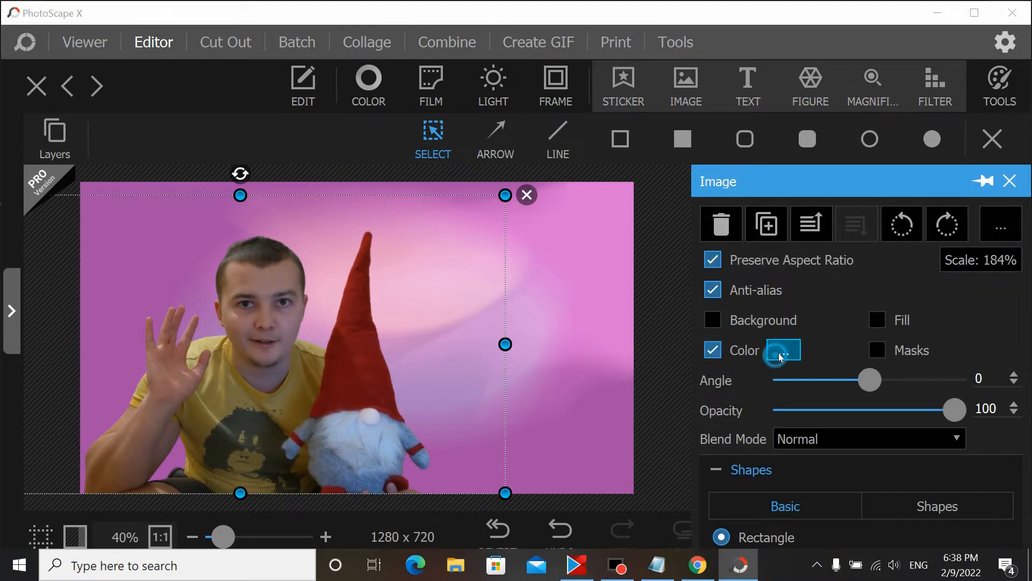
left_click(777, 355)
left_click(769, 393)
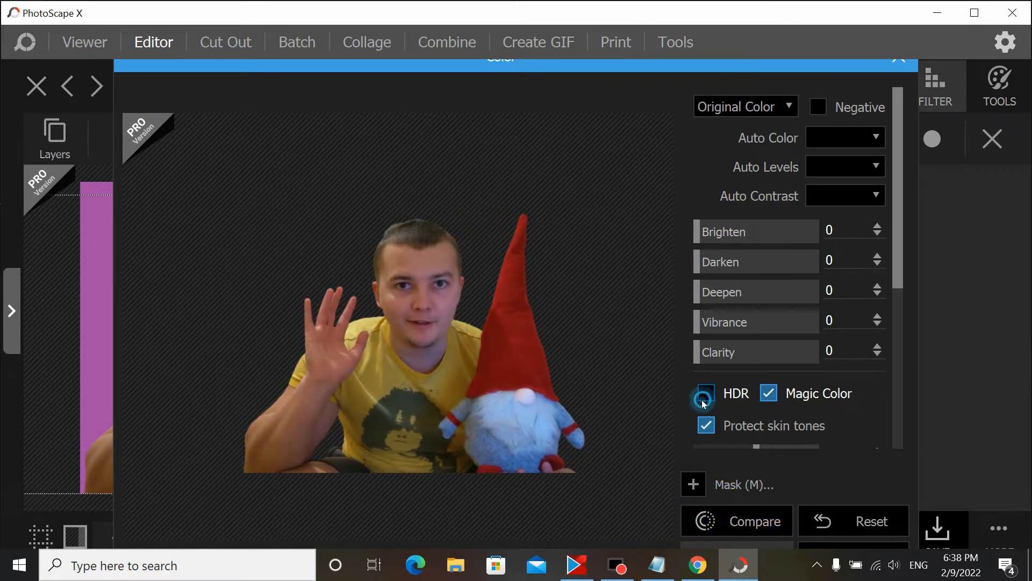
left_click(703, 401)
left_click(705, 397)
left_click(770, 396)
left_click(770, 395)
left_click(756, 543)
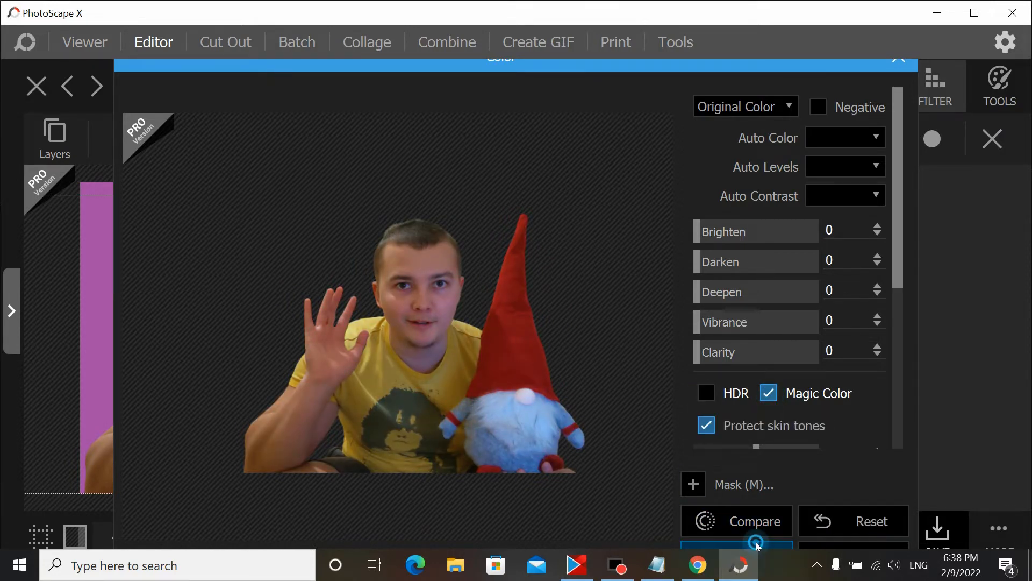
left_click(578, 303)
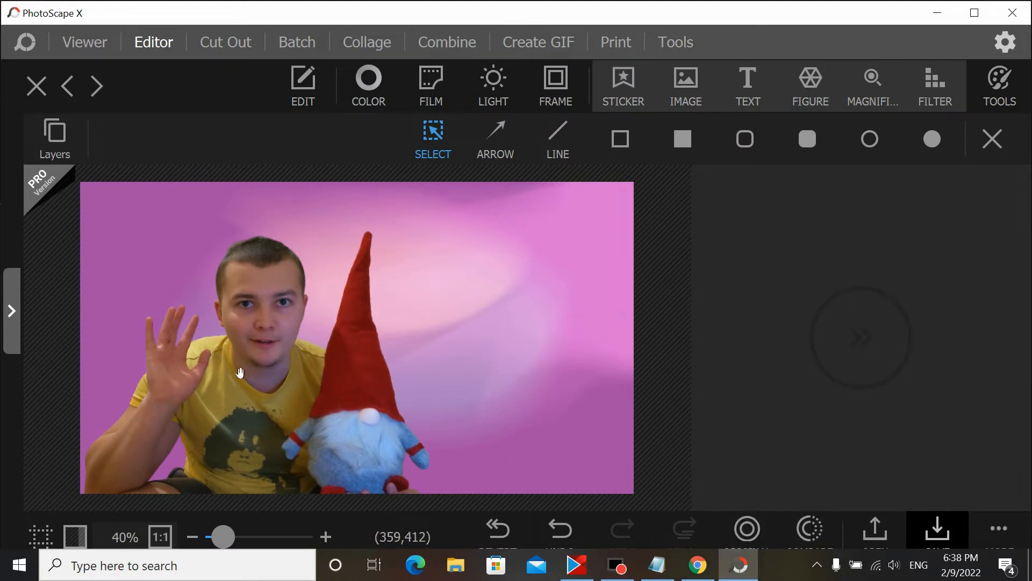
Step: Add a new text layer and cut the phrase 'How to Make a Thumbnail' from the Notepad text file
left_click(721, 96)
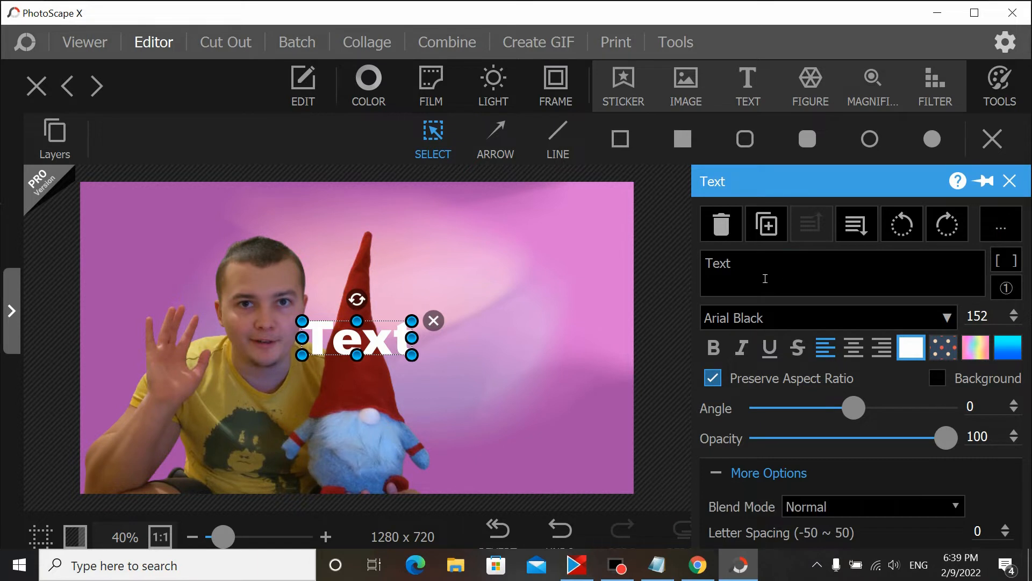
left_click(657, 565)
left_click(361, 197)
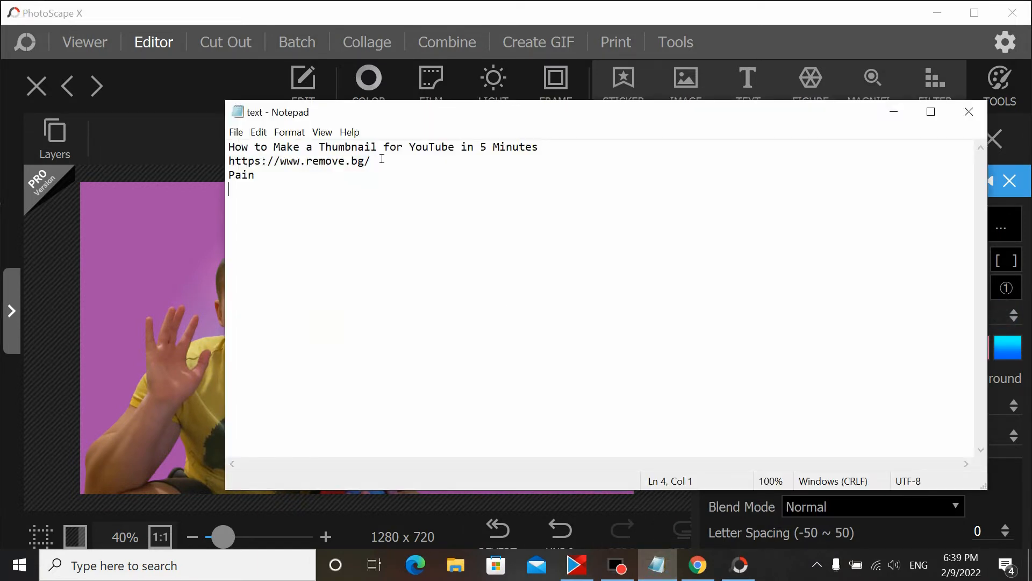
left_click_drag(383, 149, 212, 154)
right_click(262, 157)
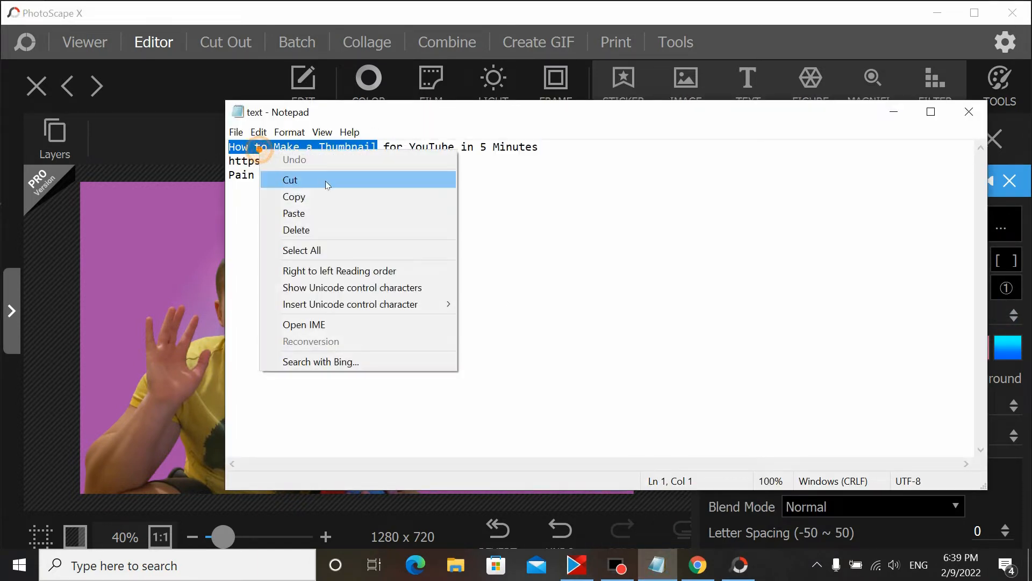
left_click(317, 194)
left_click(890, 105)
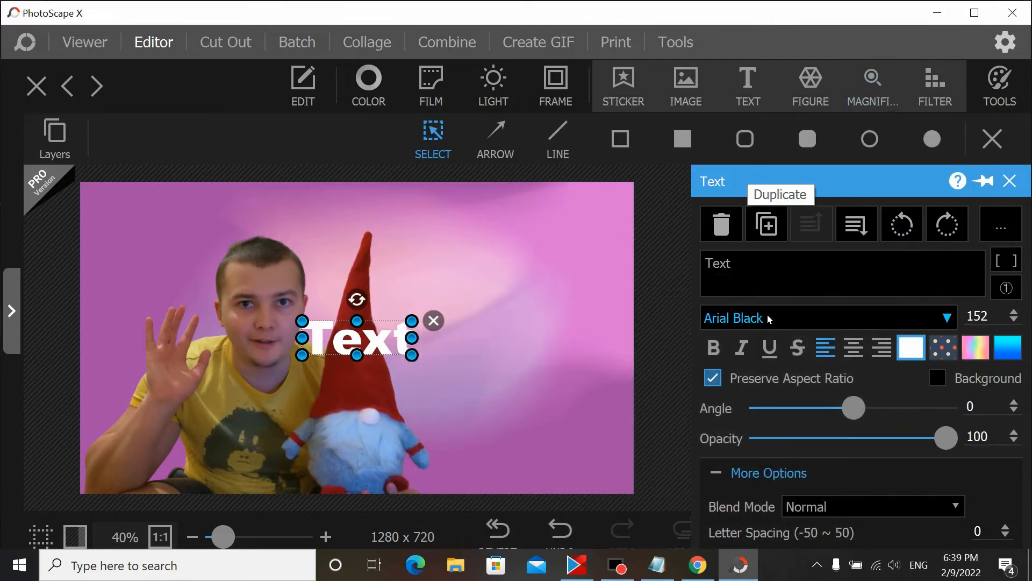
Step: Paste 'How to Make a Thumbnail' into the text layer and move the title across the top of the canvas
left_click(760, 274)
key("ctrl+v")
left_click_drag(447, 342, 201, 218)
left_click_drag(96, 210, 211, 227)
left_click_drag(391, 230, 288, 228)
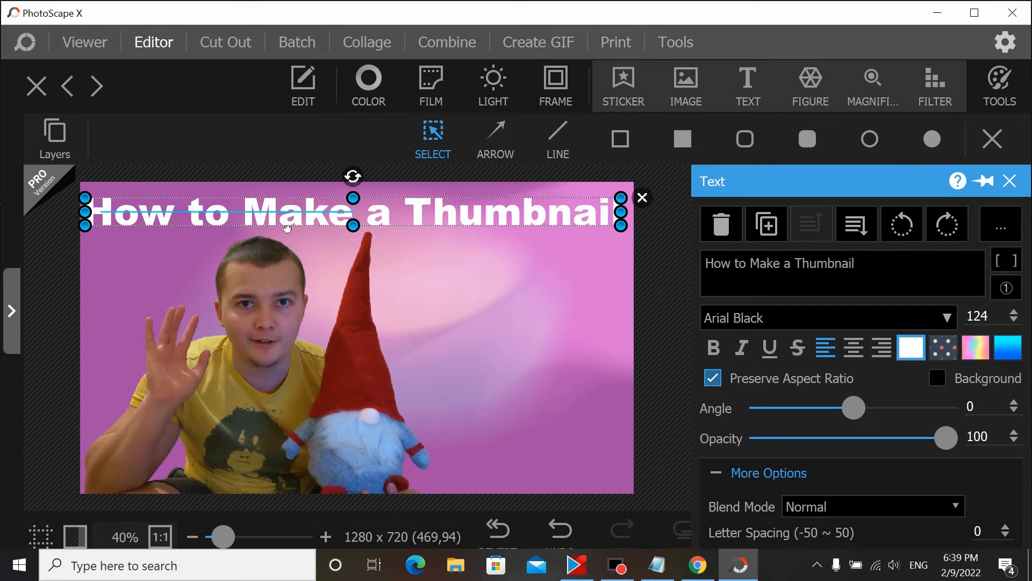
left_click(544, 276)
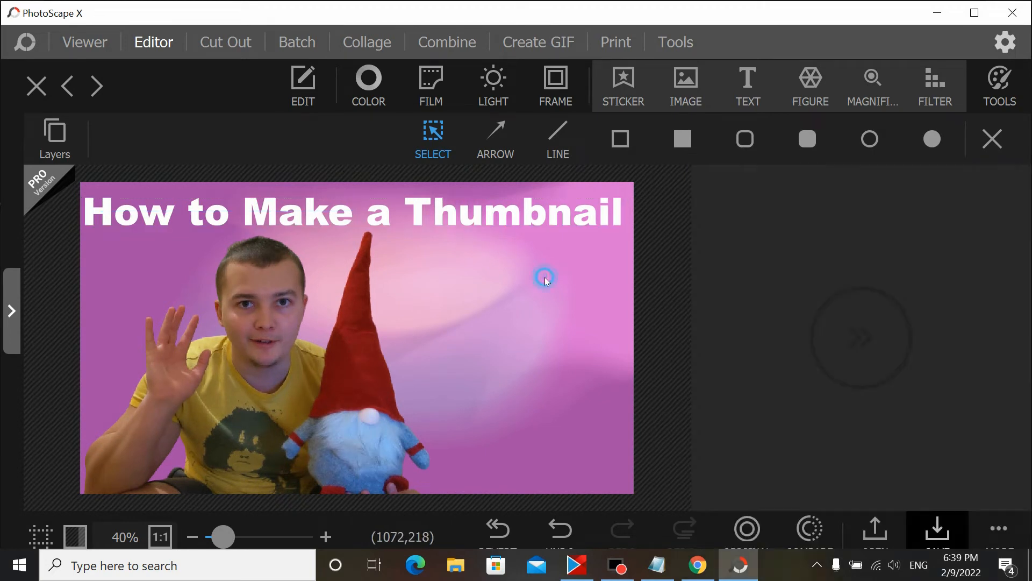
Step: Browse the font list and change the title's font to MisterEarl BT
left_click(517, 226)
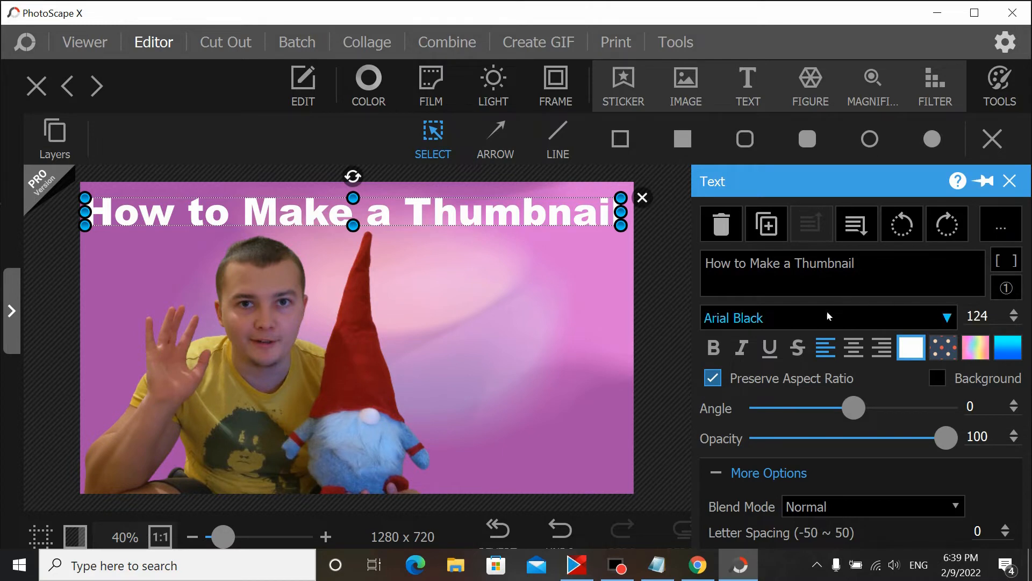
left_click(947, 317)
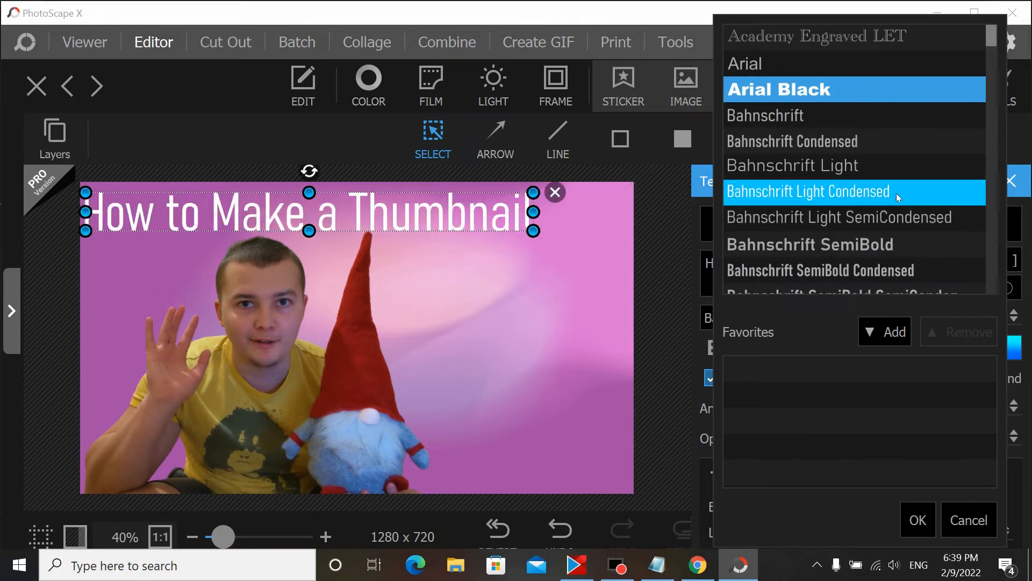
scroll(887, 180, "down", 1)
scroll(867, 207, "down", 3)
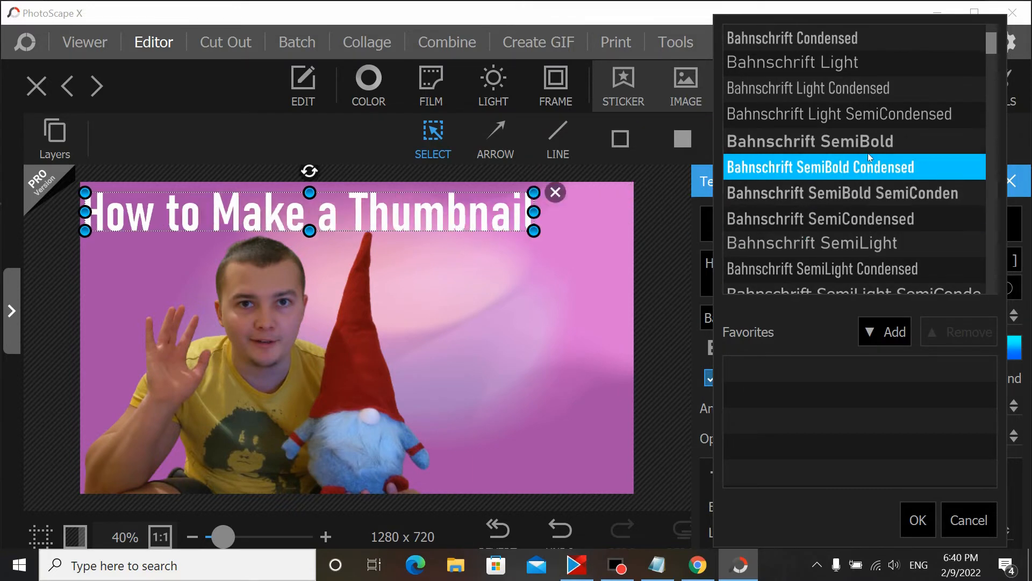
scroll(873, 148, "up", 3)
key("Down")
key("Down")
key("Down")
key("Down")
key("Down")
key("Down")
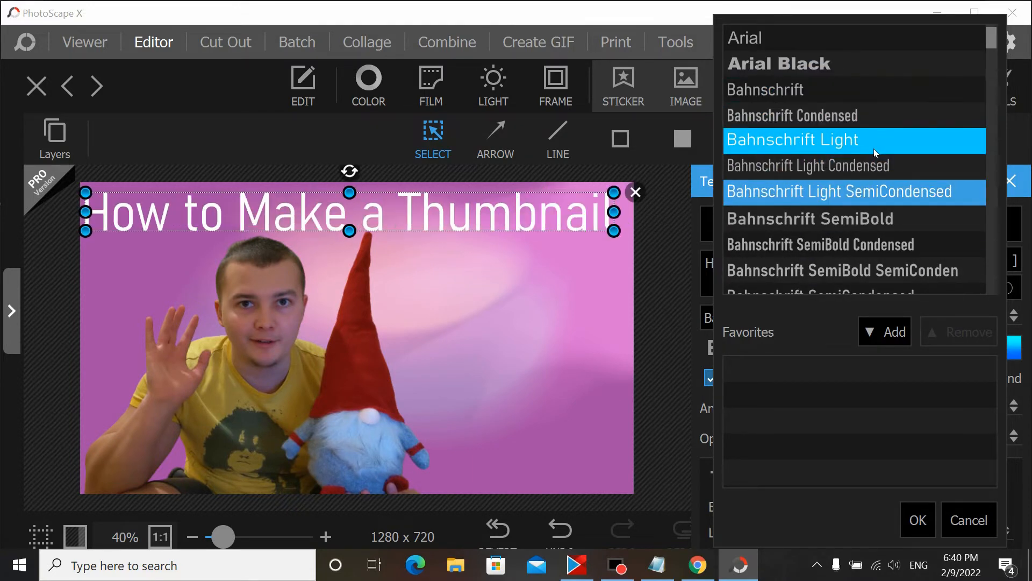
key("Up")
key("Down")
key("Down")
key("Down")
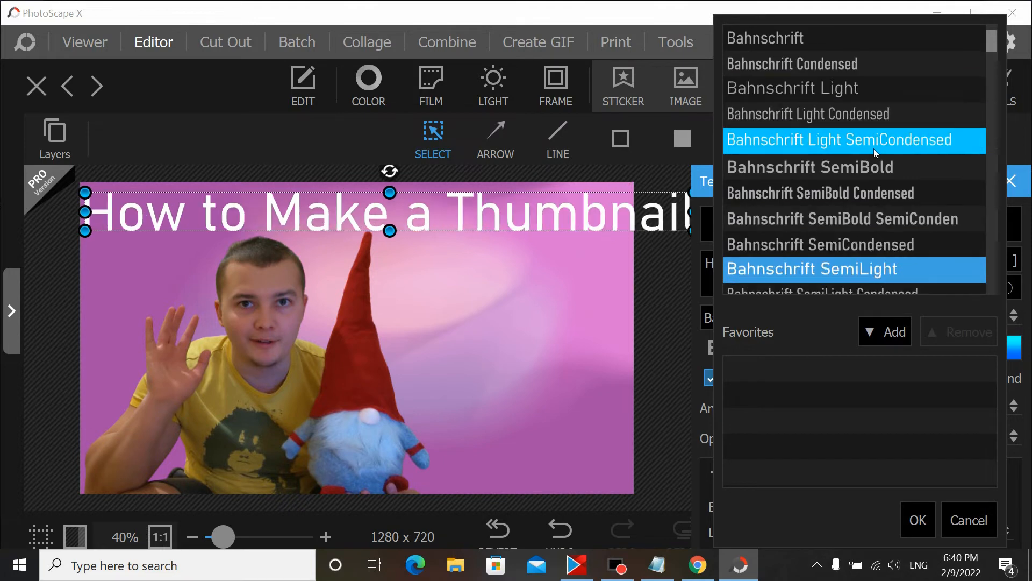
key("Up")
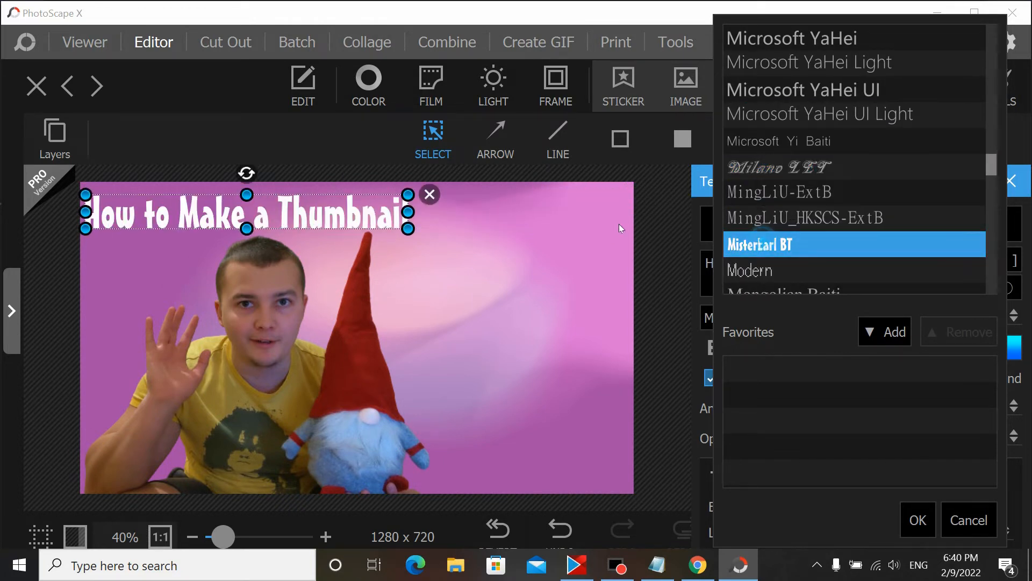
left_click(506, 245)
left_click(363, 222)
left_click(414, 234)
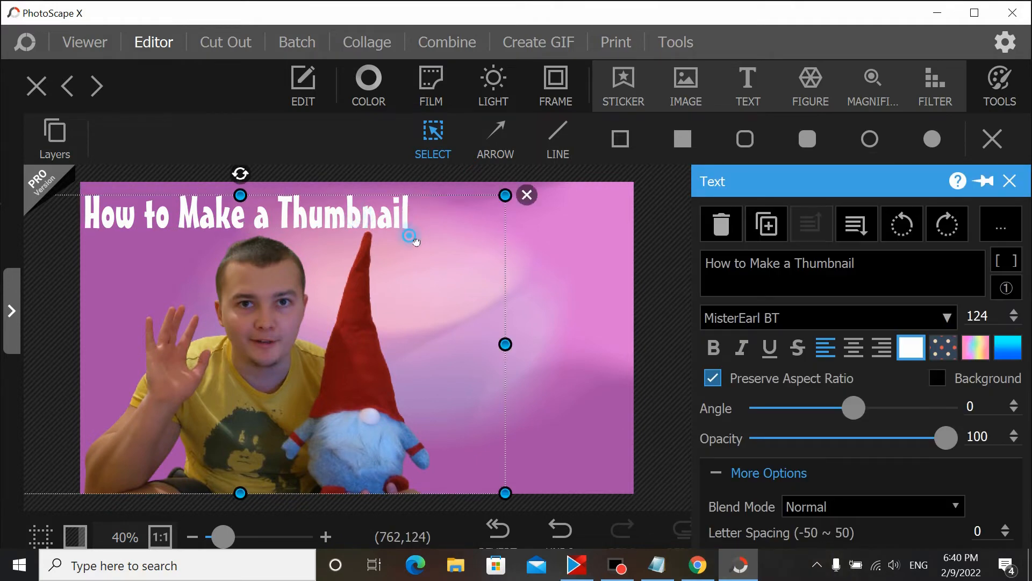
left_click(550, 237)
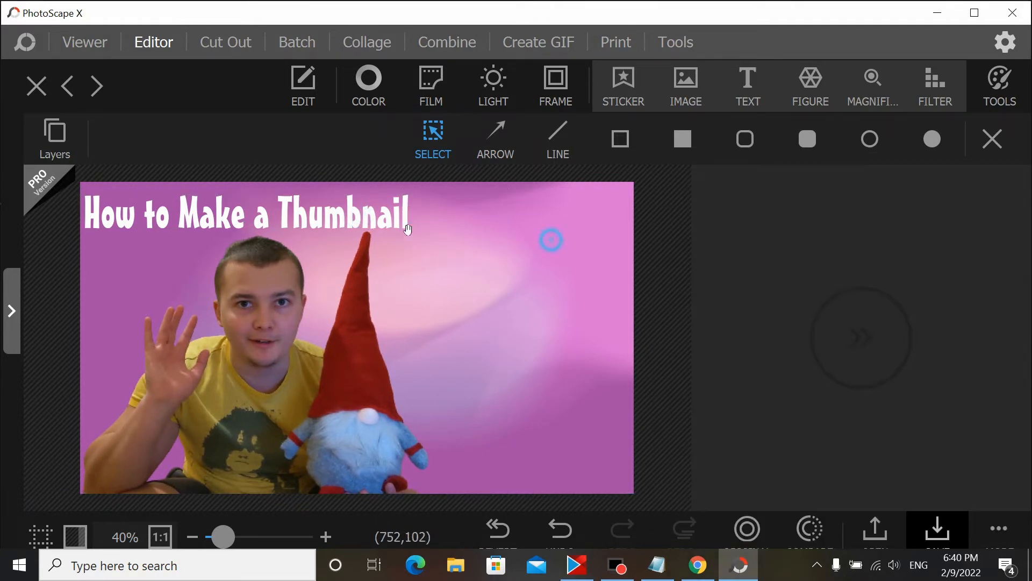
Step: Enlarge the title to size 187 and center it along the top edge
left_click(398, 222)
left_click_drag(372, 220, 590, 280)
mouse_move(439, 245)
left_mouse_down()
mouse_move(435, 231)
mouse_move(479, 245)
mouse_move(421, 245)
mouse_move(457, 243)
left_mouse_up()
Step: Shrink the photo layer and shift it down toward the bottom-left corner
left_click(255, 333)
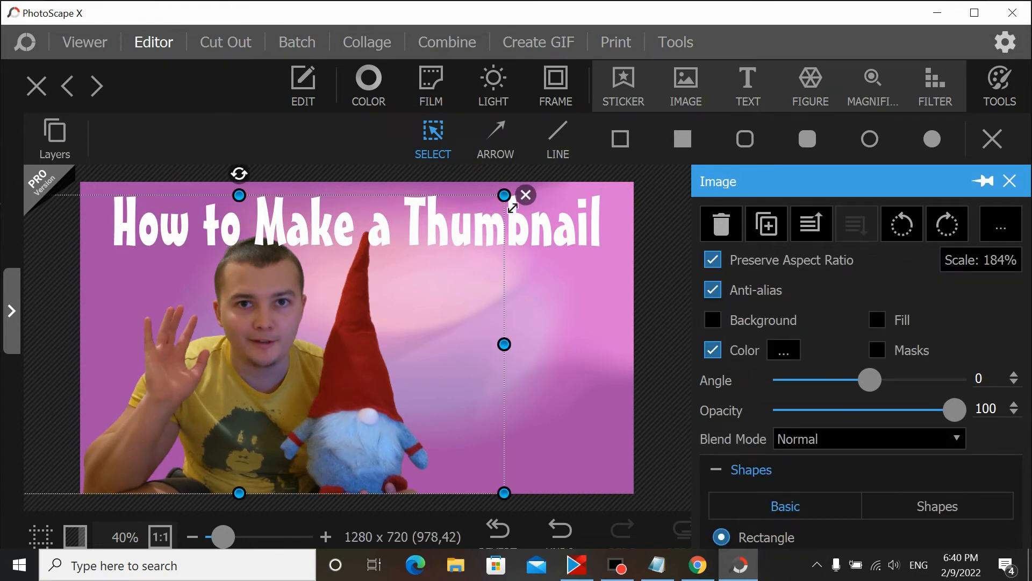
left_click_drag(509, 202, 438, 266)
left_click_drag(224, 395, 236, 396)
left_click(546, 327)
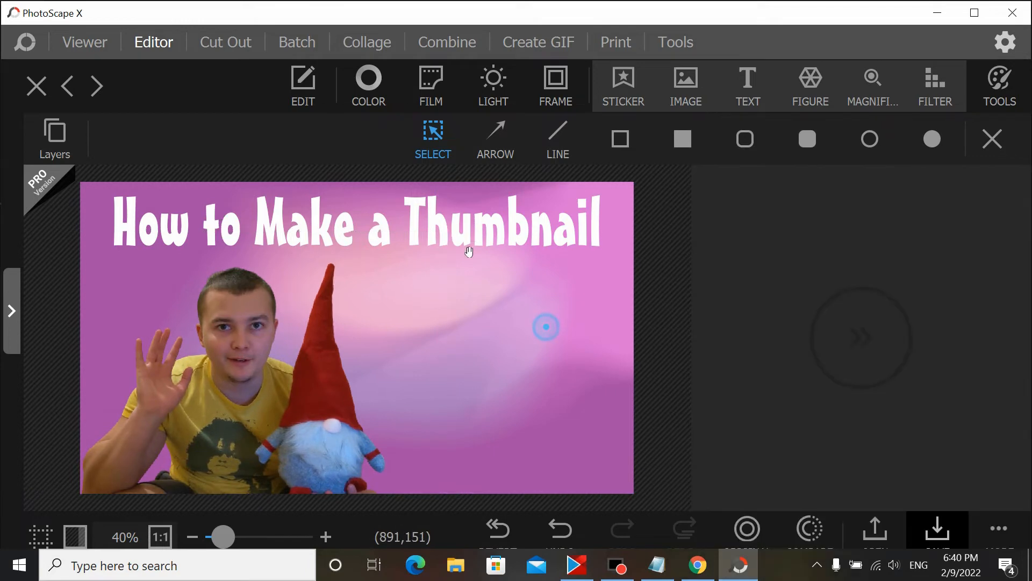
Step: Copy 'for YouTube in 5 Minutes' from Notepad and paste it into a new text layer
left_click(452, 241)
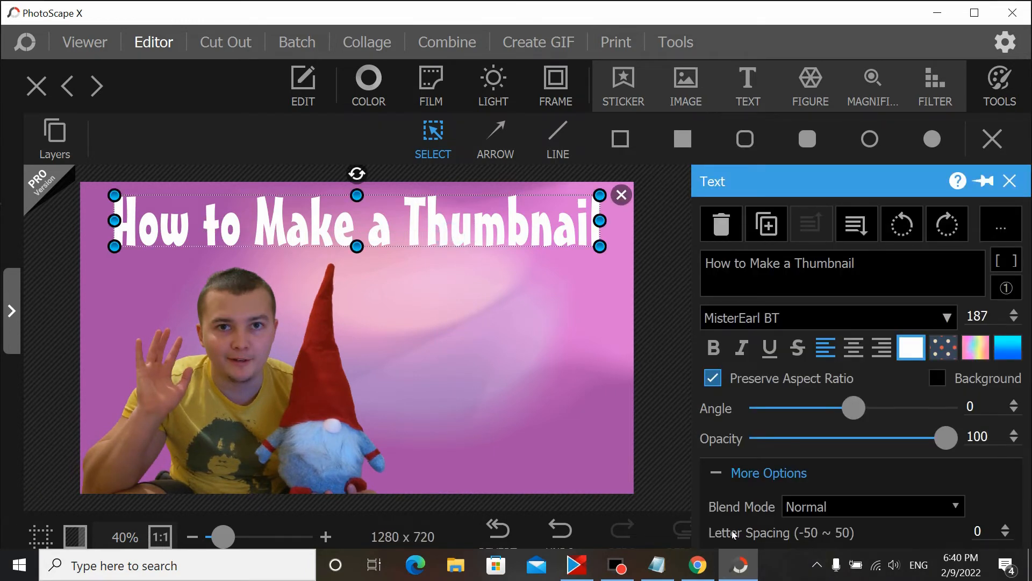
left_click(657, 565)
left_click_drag(382, 148, 546, 150)
right_click(539, 161)
left_click(581, 202)
left_click(894, 112)
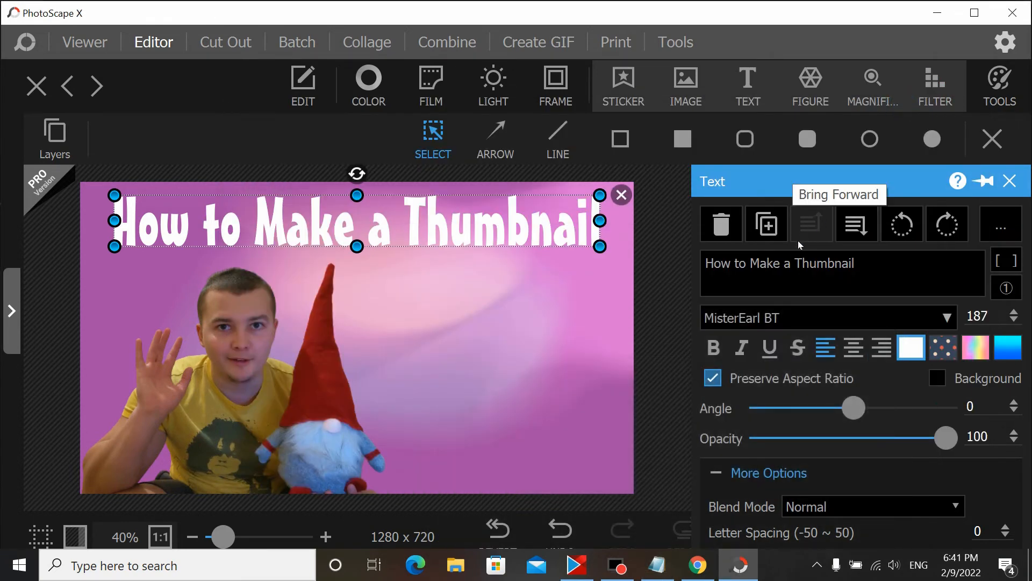
left_click(748, 83)
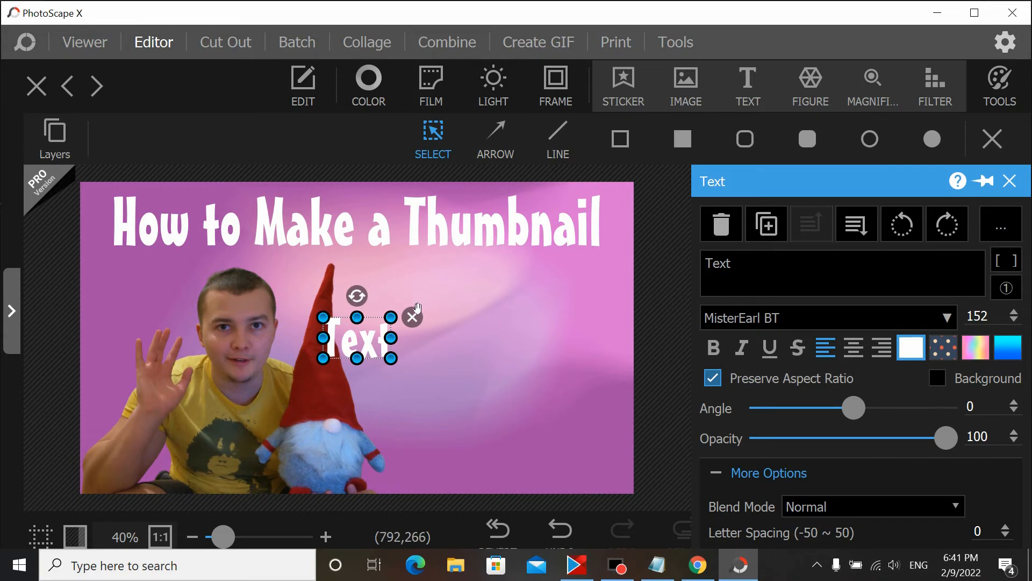
left_click_drag(377, 336, 400, 296)
left_click_drag(744, 261, 704, 264)
key("ctrl+v")
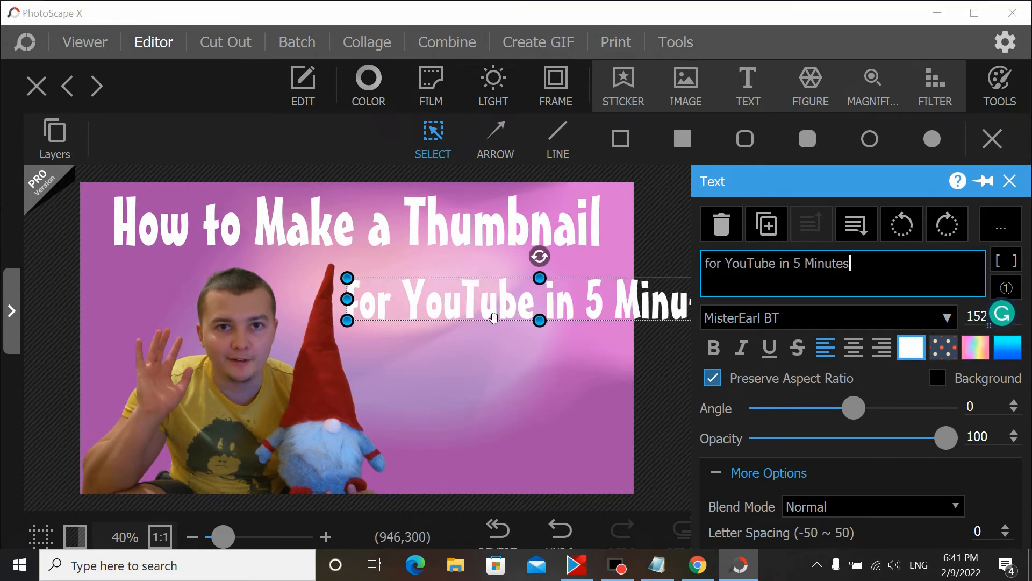
Step: Break the text into two lines after 'for YouTube' and place it to the right of the gnome
left_click_drag(494, 317, 490, 313)
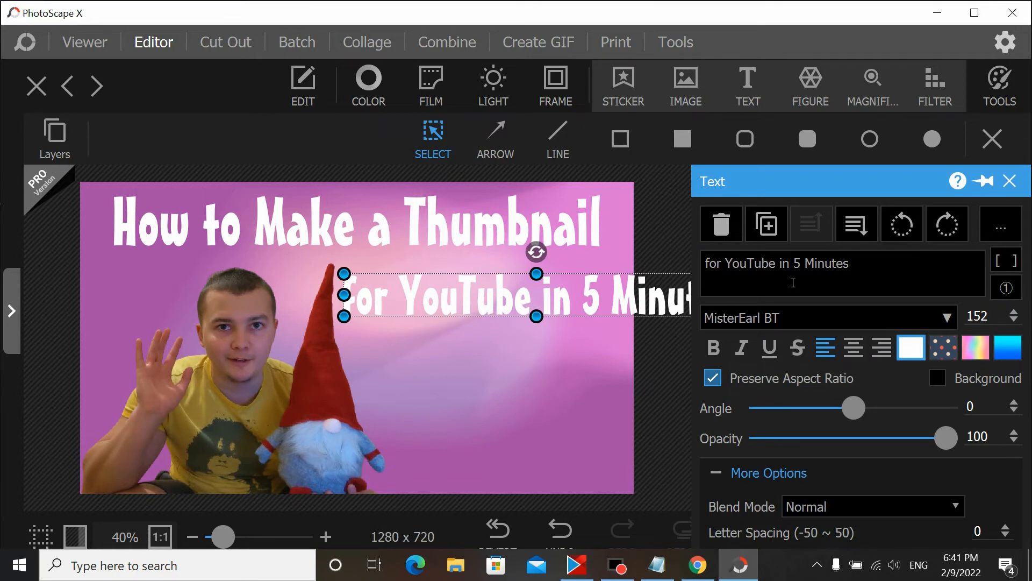
left_click(781, 265)
key("Return")
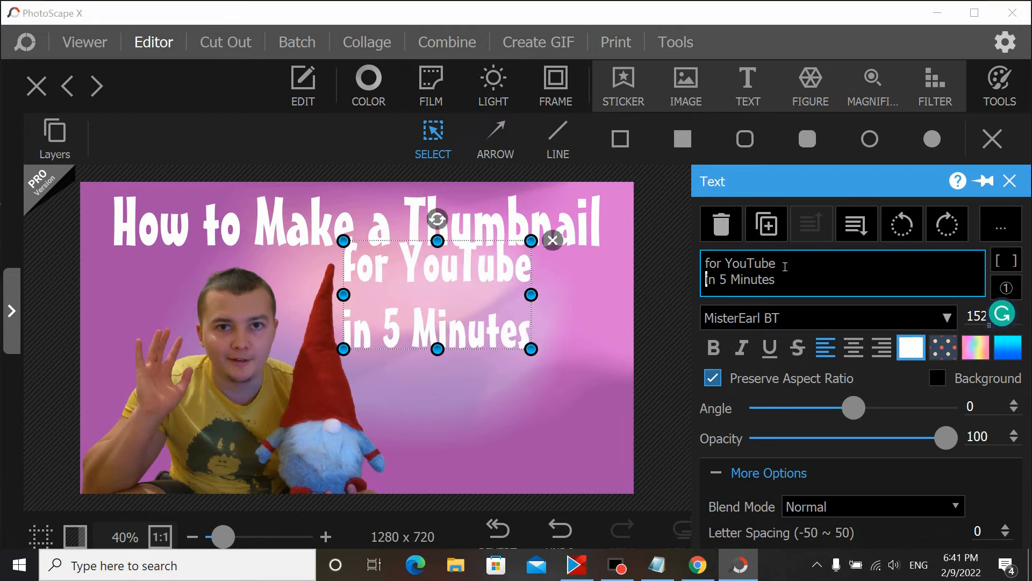
left_click_drag(451, 284, 492, 318)
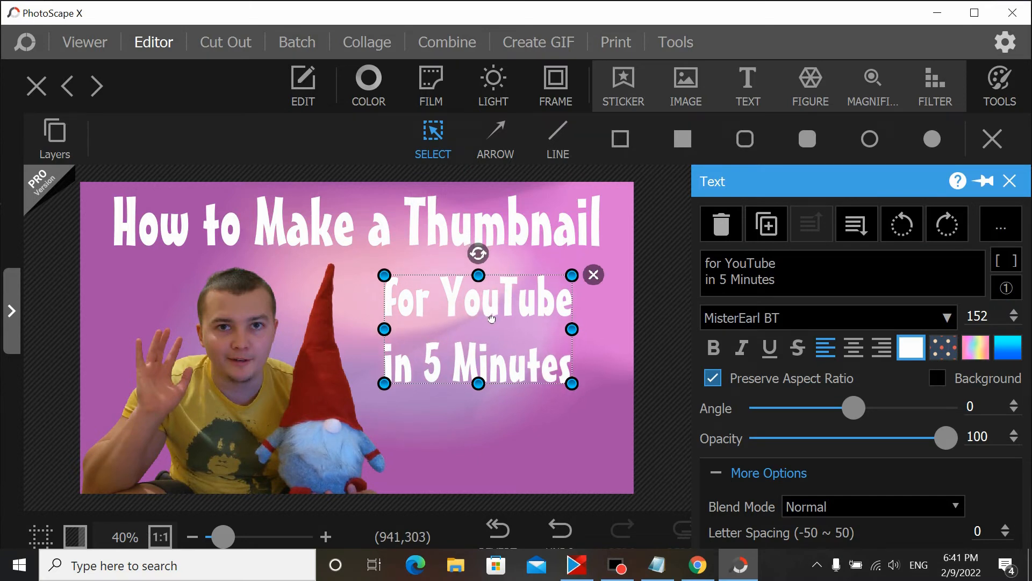
Step: Try several swatch colours and set the second text's colour to blue #ff0000ff
left_click(911, 347)
left_click(708, 110)
left_click(729, 117)
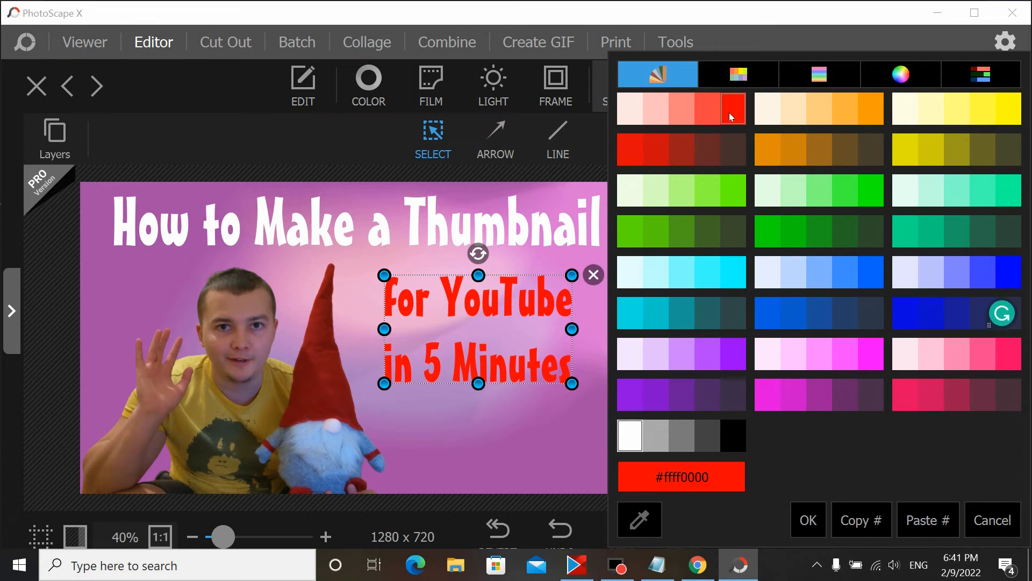
left_click(768, 189)
left_click(743, 222)
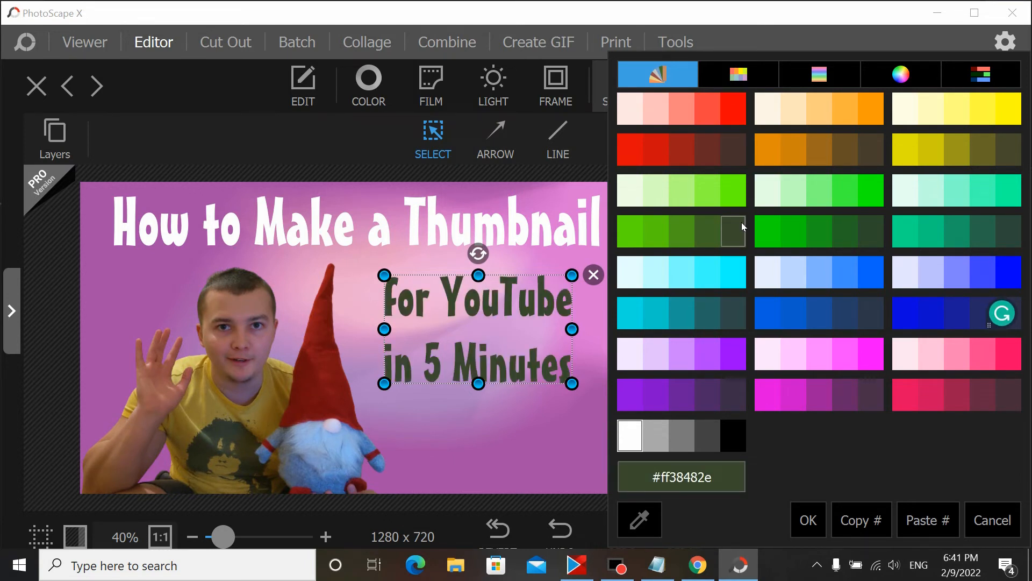
left_click(742, 202)
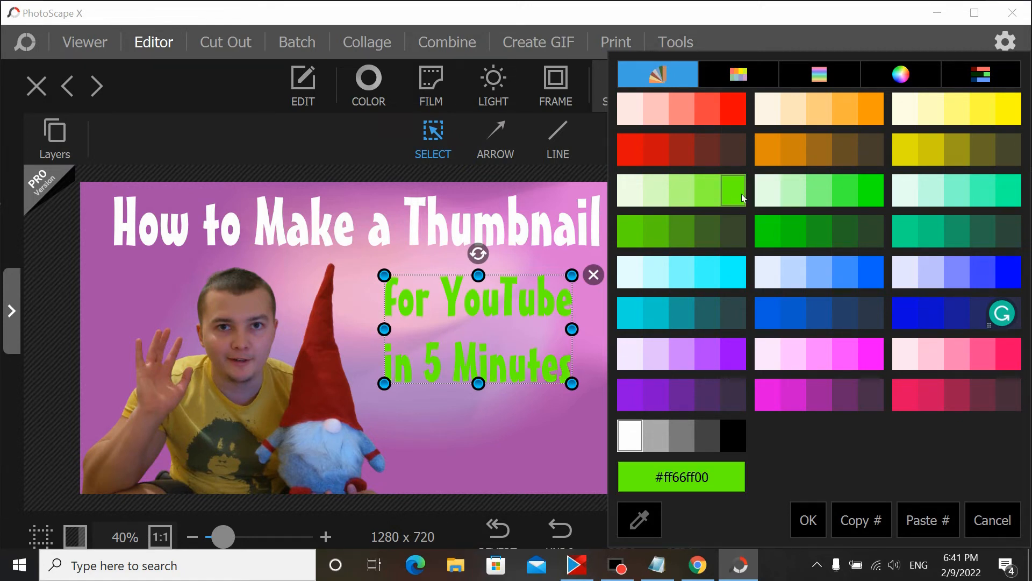
left_click(906, 313)
left_click(1011, 275)
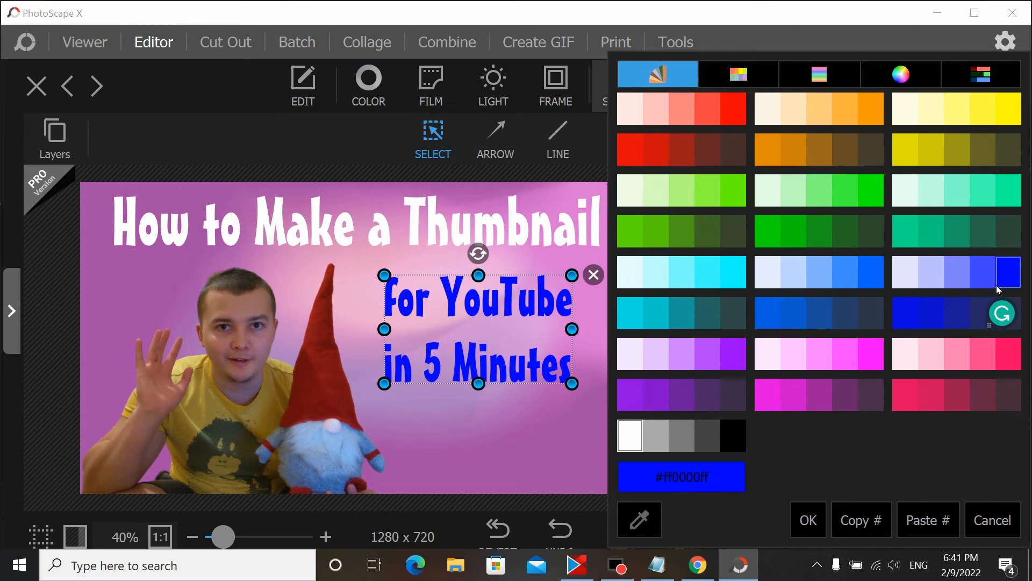
left_click(1001, 288)
Step: Enlarge the second text to size 204 and position it on the right side below the title
left_click_drag(482, 385, 528, 427)
mouse_move(497, 326)
left_mouse_down()
mouse_move(519, 329)
mouse_move(509, 328)
left_mouse_up()
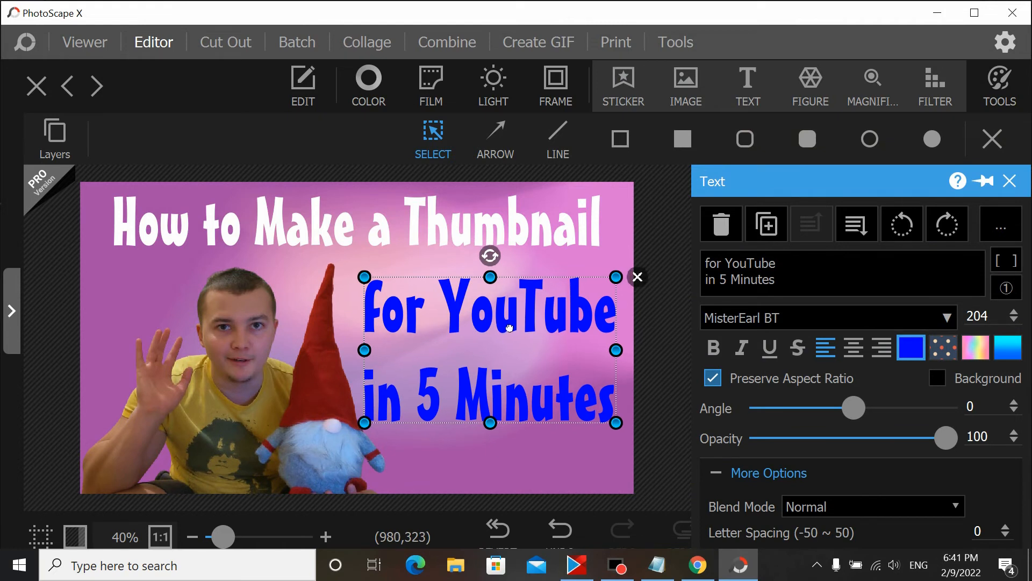
left_click(448, 470)
left_click(553, 463)
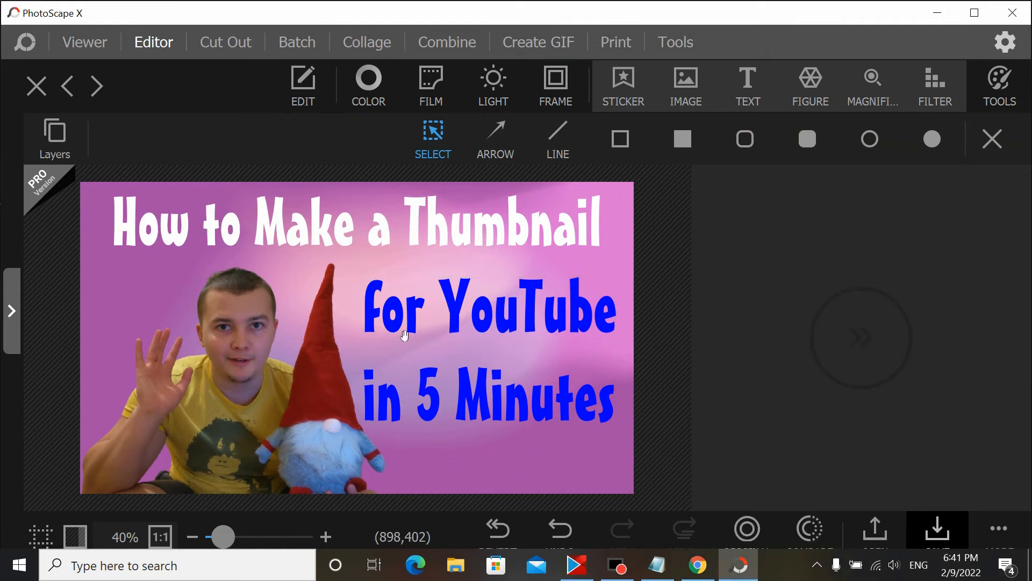
Step: Select the title and nudge it slightly to the left
left_click(200, 235)
left_click_drag(206, 241, 198, 242)
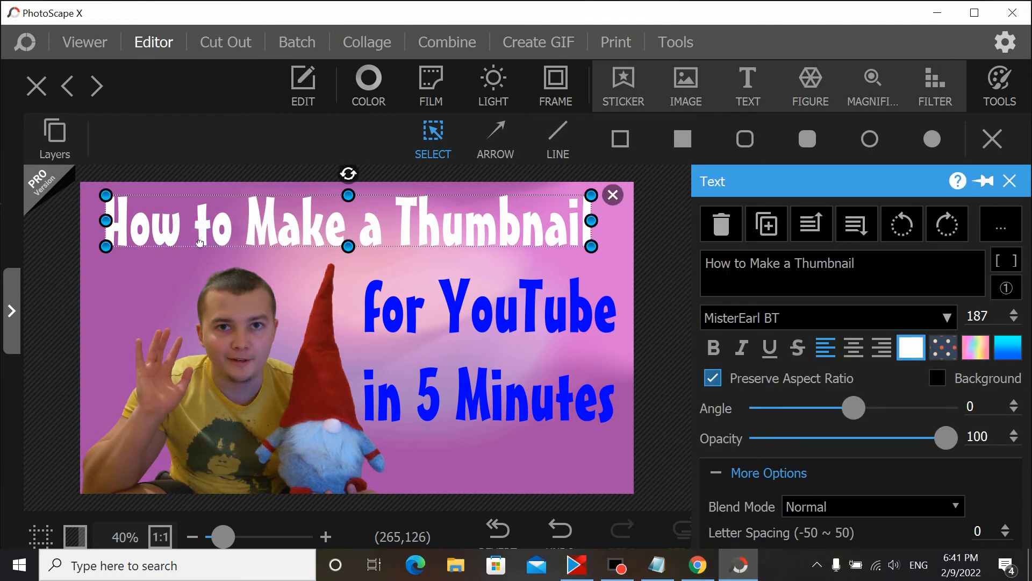
Step: Deselect the title and save the finished thumbnail to the Desktop as a PNG file named 1
left_click(615, 277)
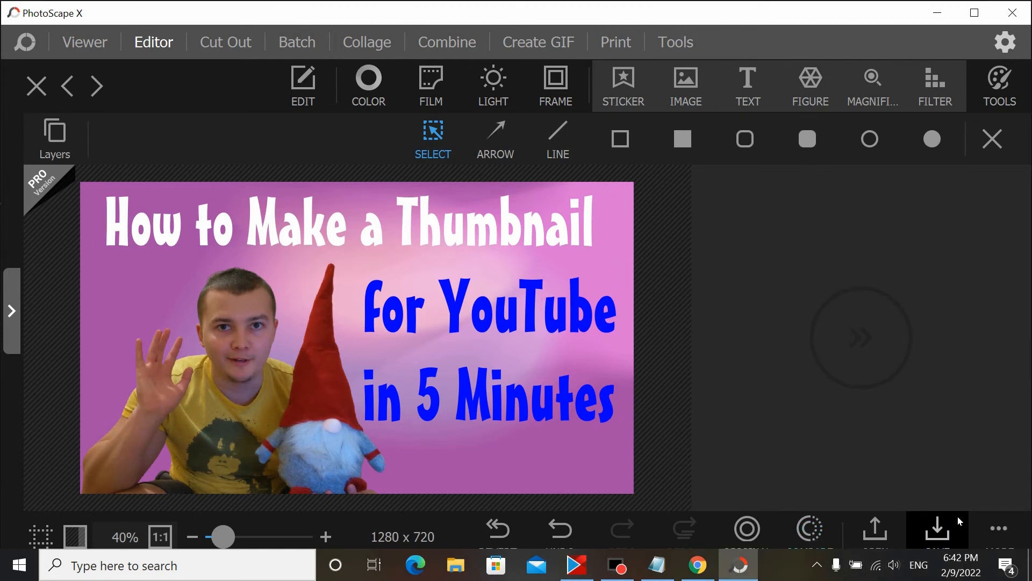
left_click(999, 529)
left_click(841, 379)
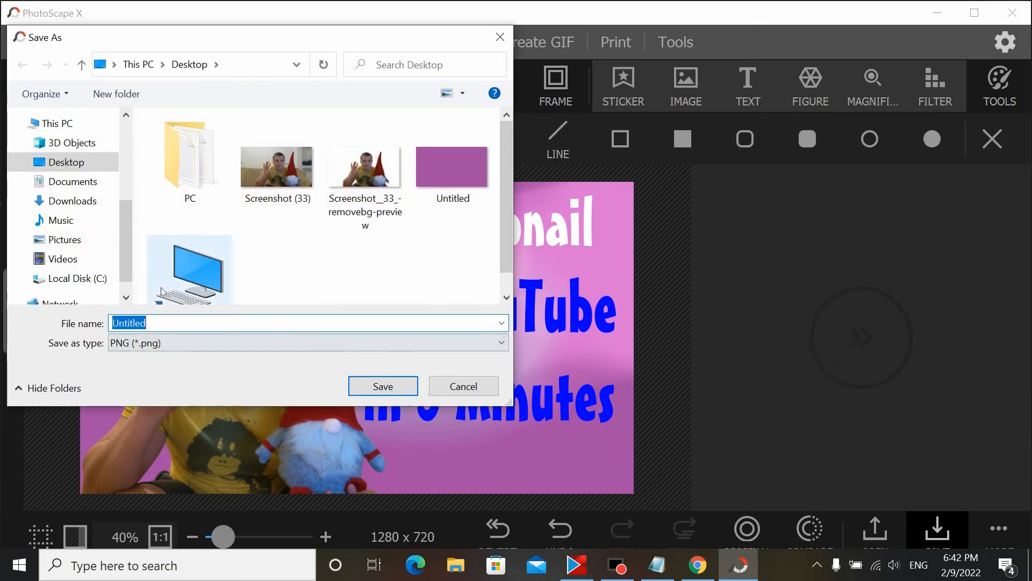
left_click(383, 386)
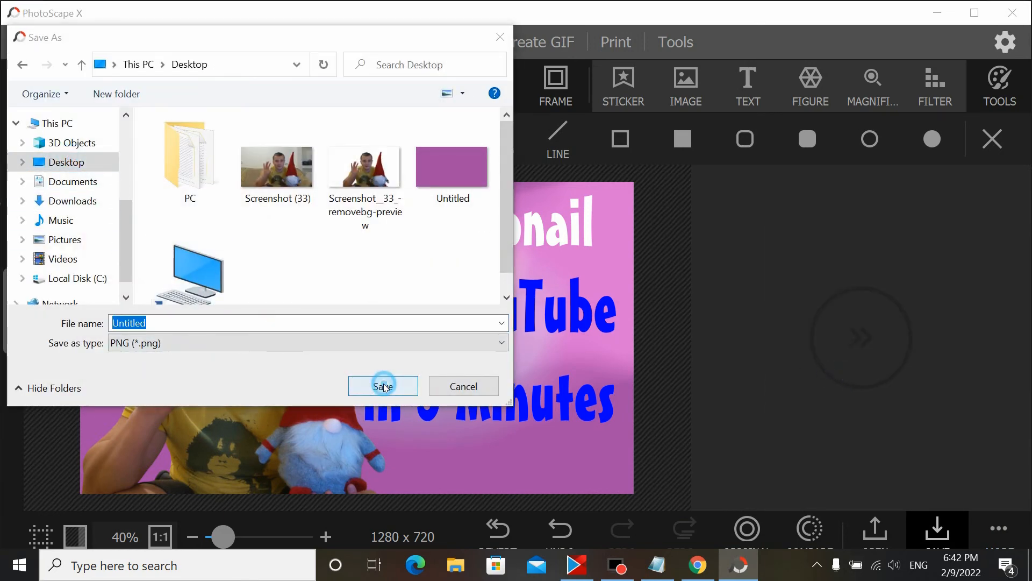
left_click(615, 285)
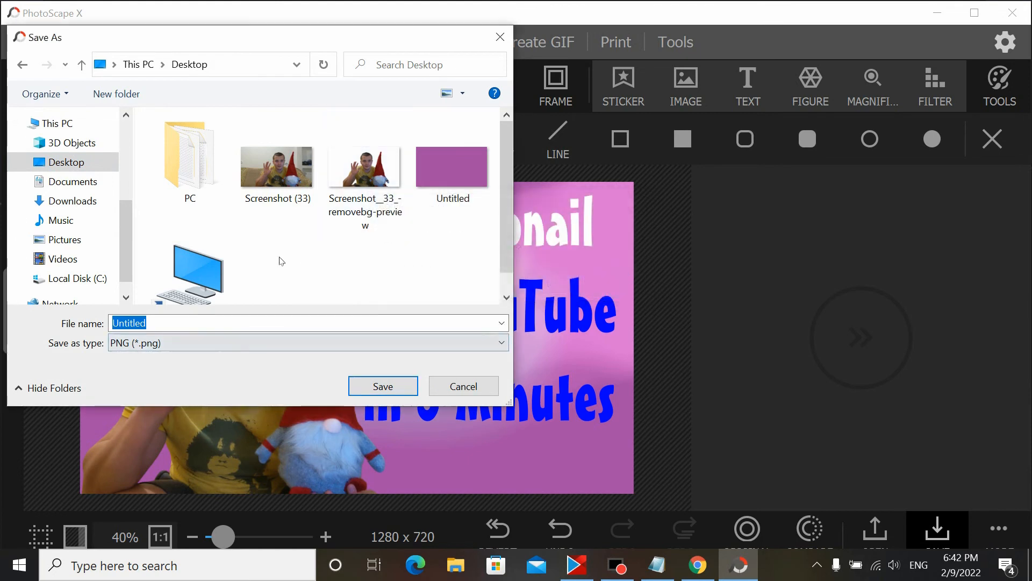
left_click_drag(183, 325, 87, 309)
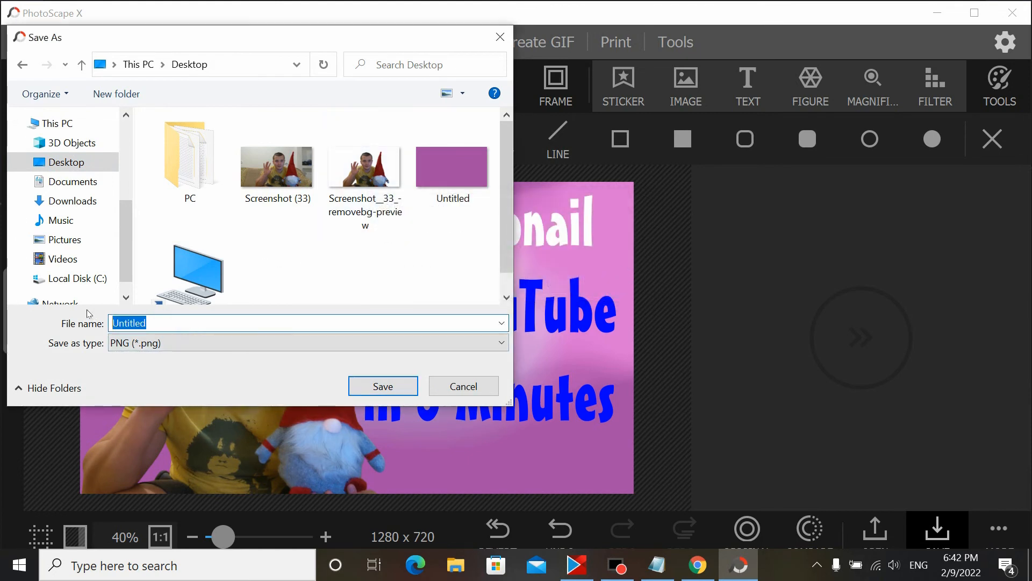
type("t")
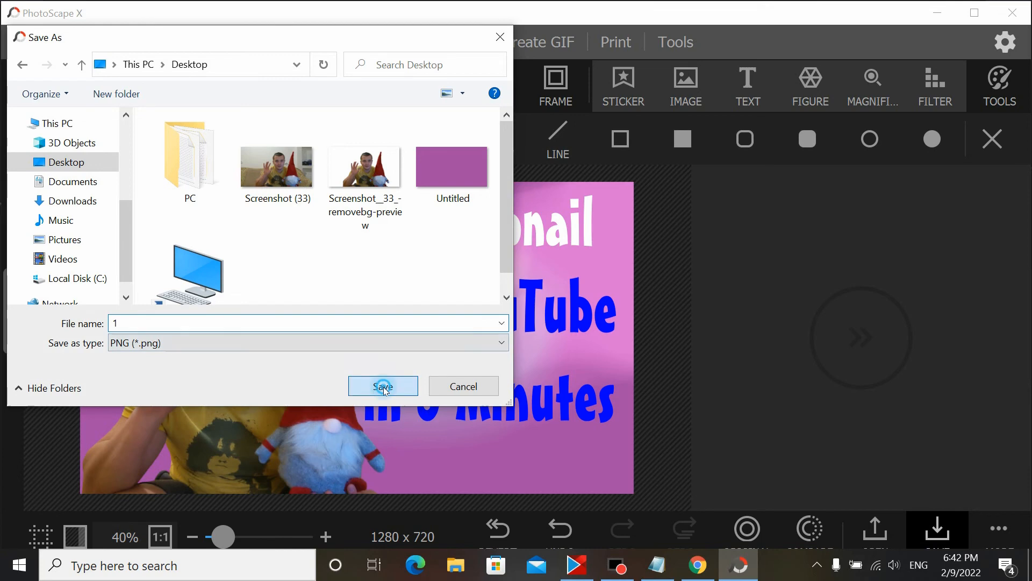
left_click(383, 386)
Step: Minimize the editor and open the saved 1.png from the desktop to review the thumbnail, then close it
left_click(942, 12)
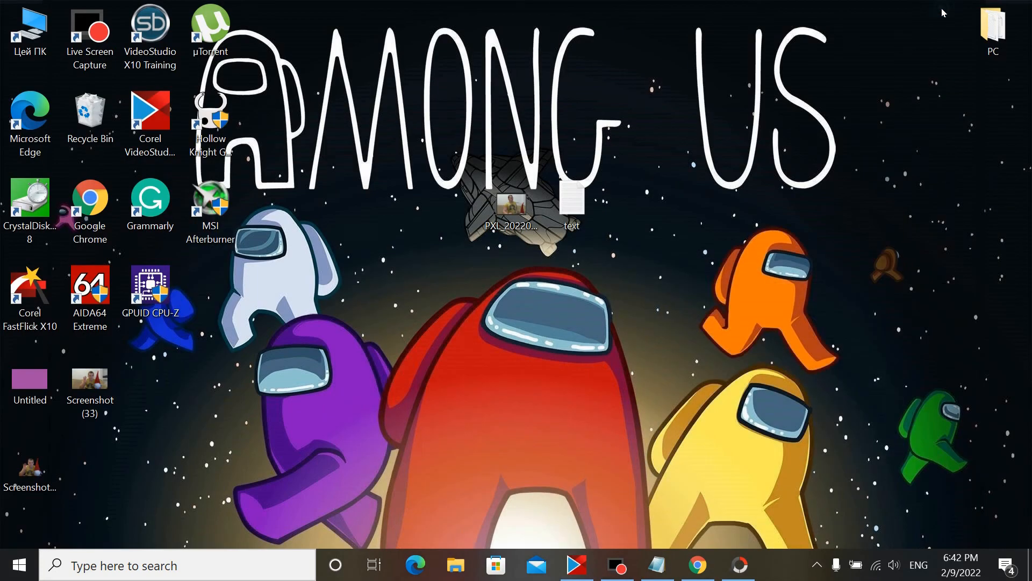
double_click(104, 454)
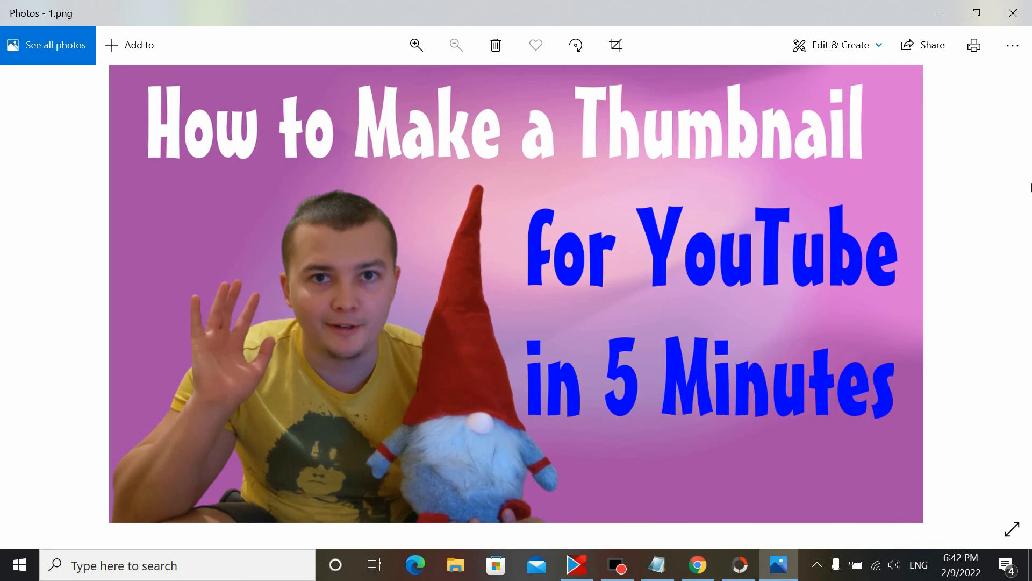
left_click(1013, 13)
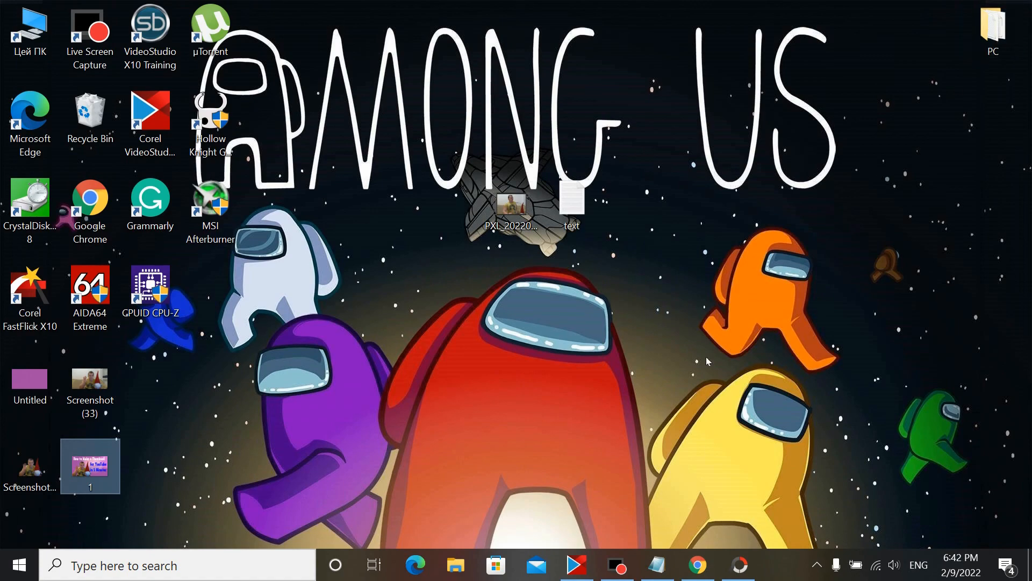